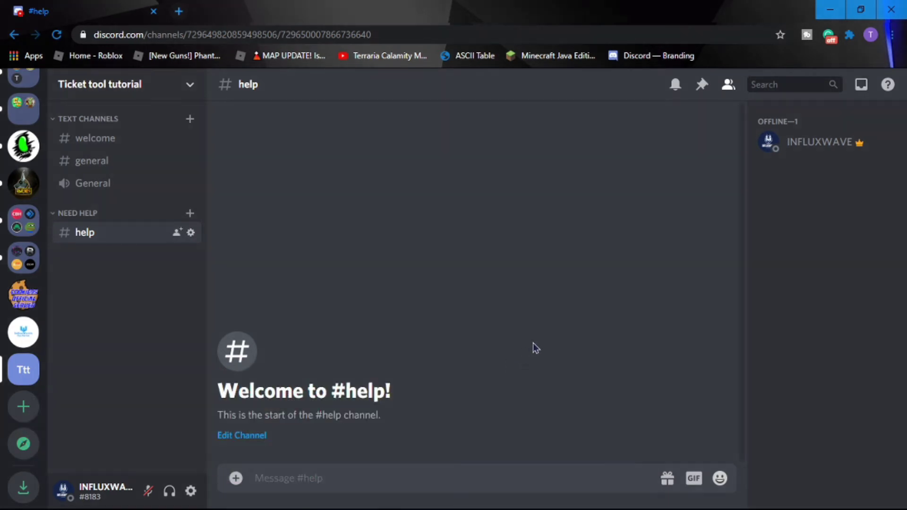
Open the tickettool.xyz website in a new browser tab
left_click(179, 10)
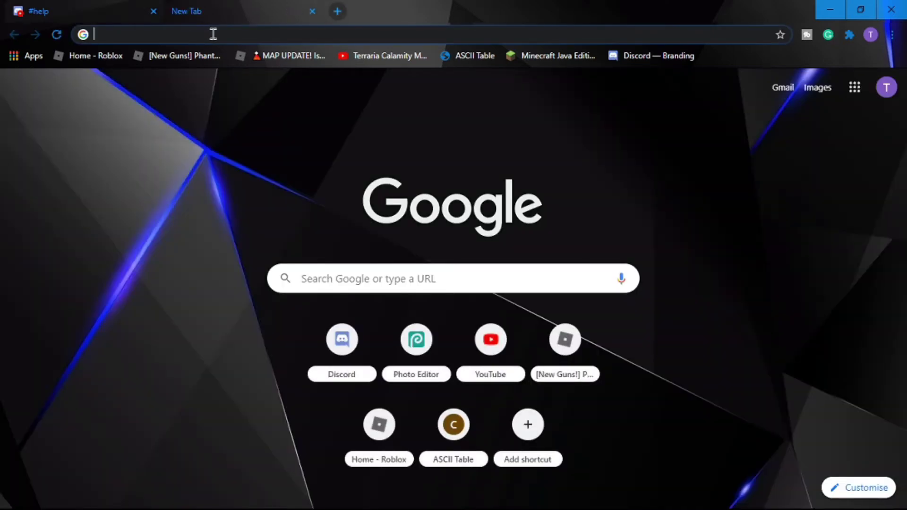
type("ticke")
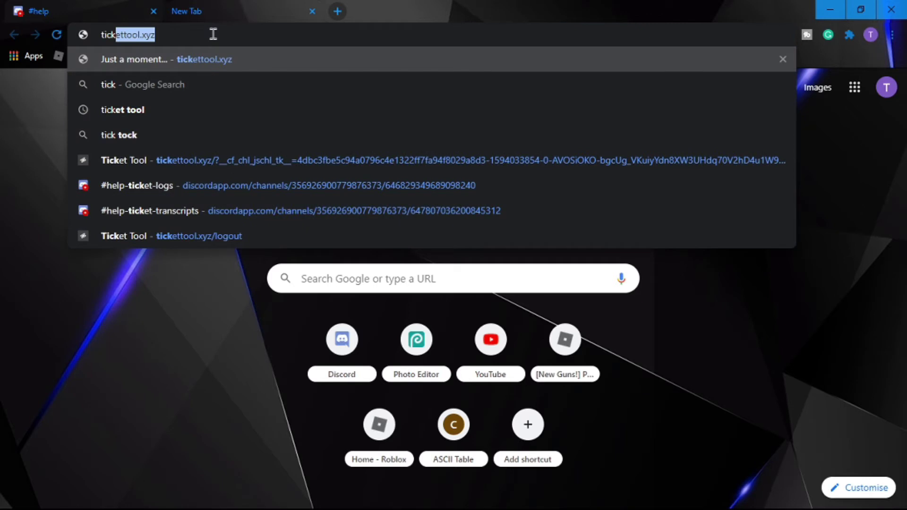
type("ttool.xyz")
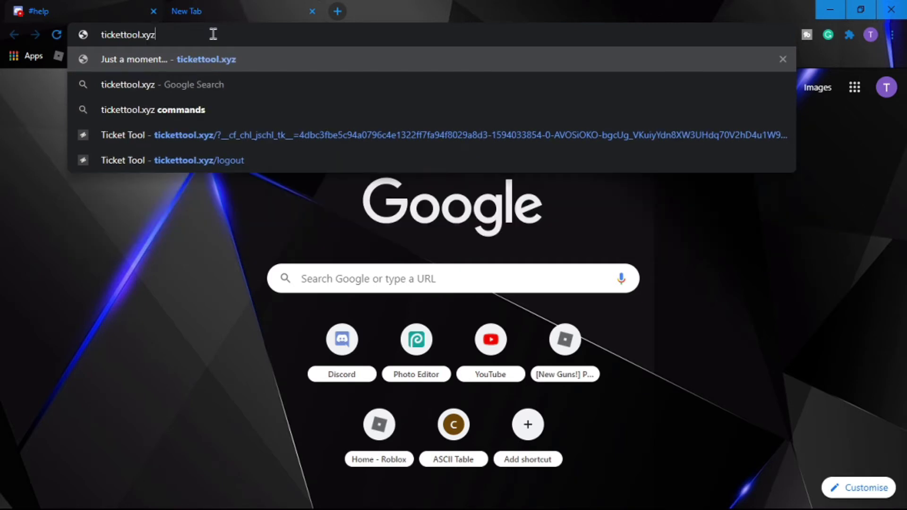
key("Return")
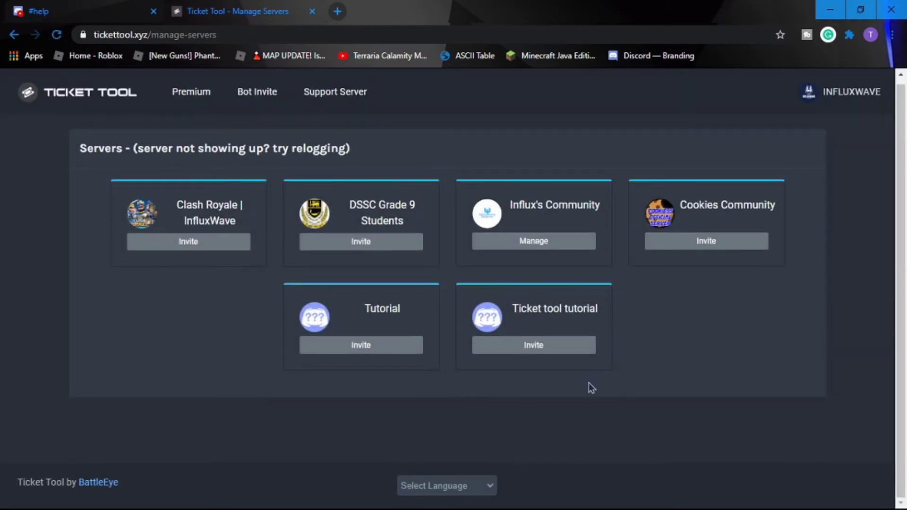
Invite the Ticket Tool bot to the Ticket tool tutorial server and authorize all its requested permissions
left_click(535, 354)
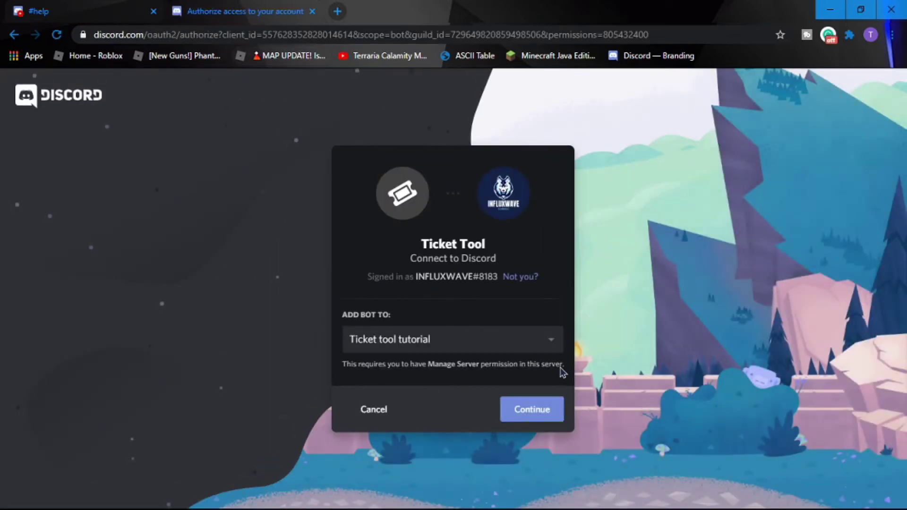
left_click(399, 341)
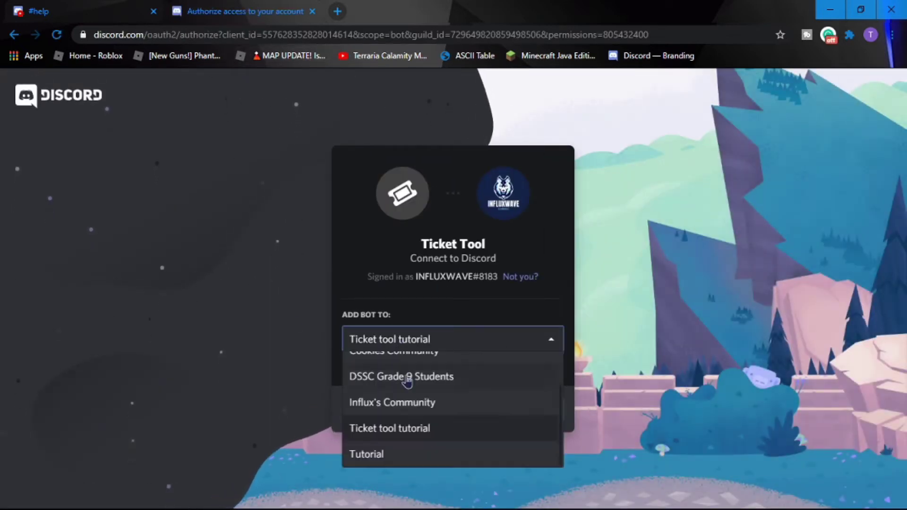
left_click(405, 428)
left_click(538, 414)
scroll(538, 411, "down", 4)
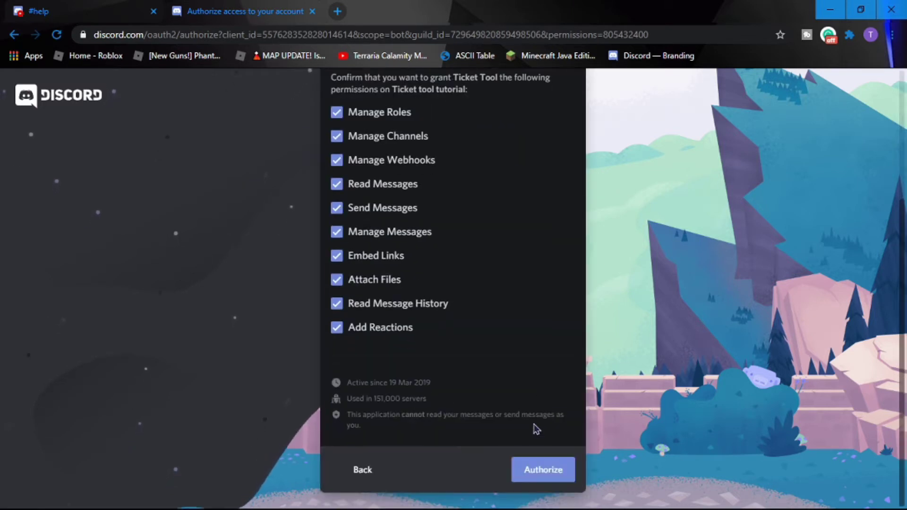
left_click(546, 475)
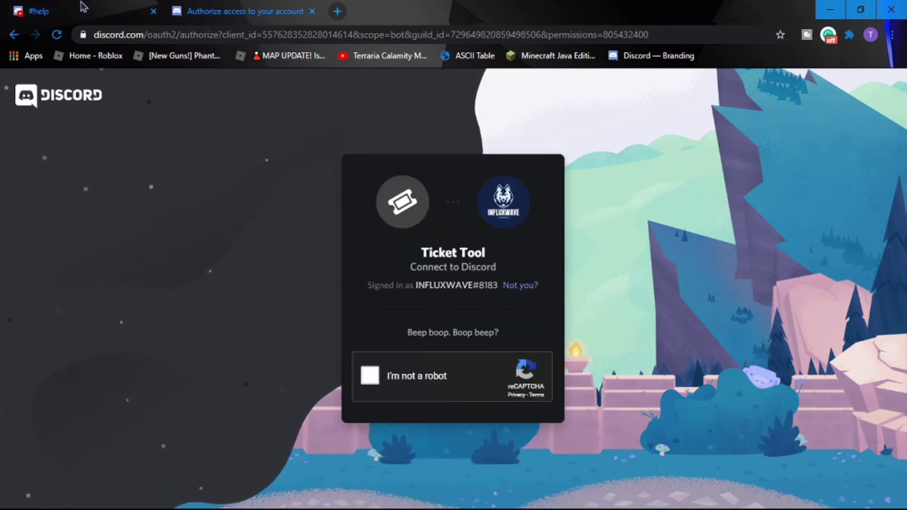
Complete the reCAPTCHA check for the bot authorization, working through the bicycles and crosswalks image challenges
left_click(371, 377)
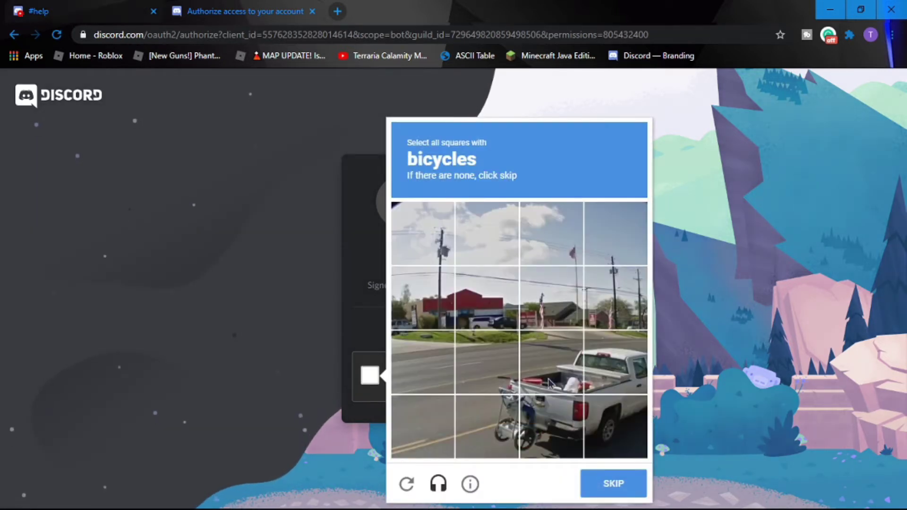
left_click(502, 430)
left_click(529, 402)
left_click(514, 386)
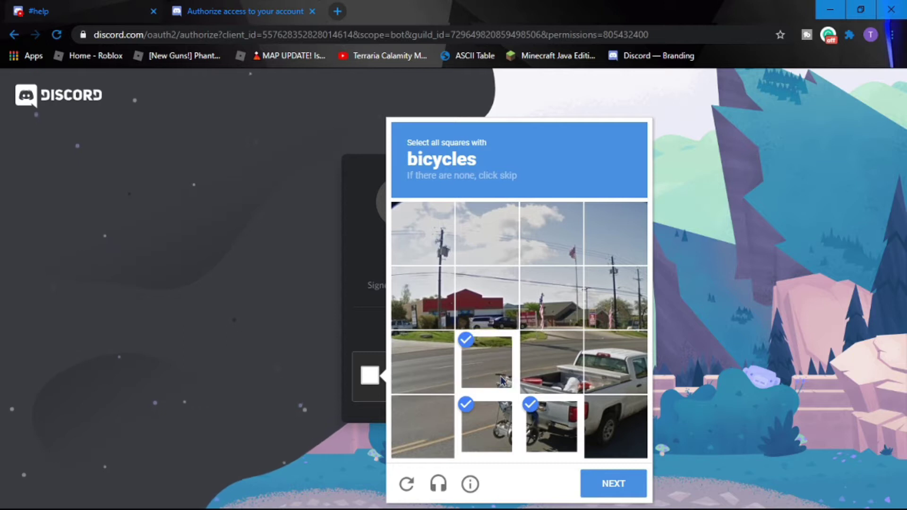
left_click(518, 425)
left_click(526, 428)
left_click(508, 384)
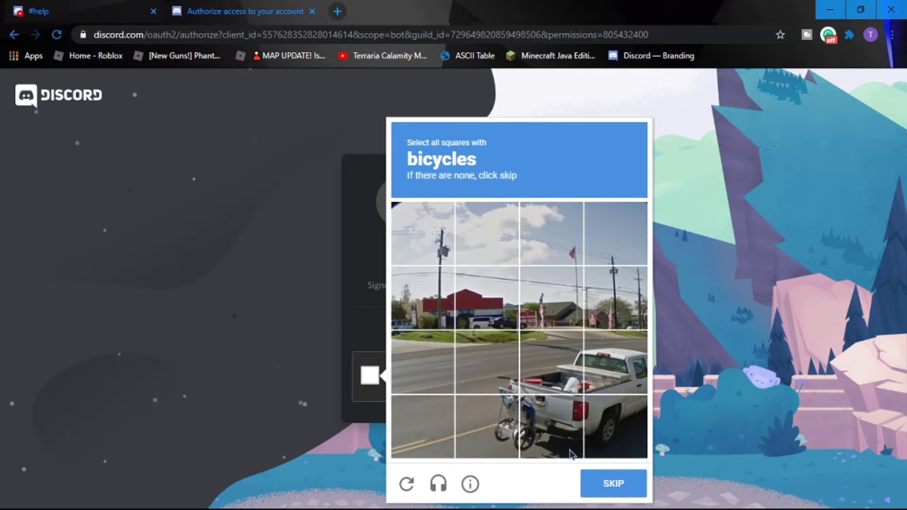
left_click(624, 493)
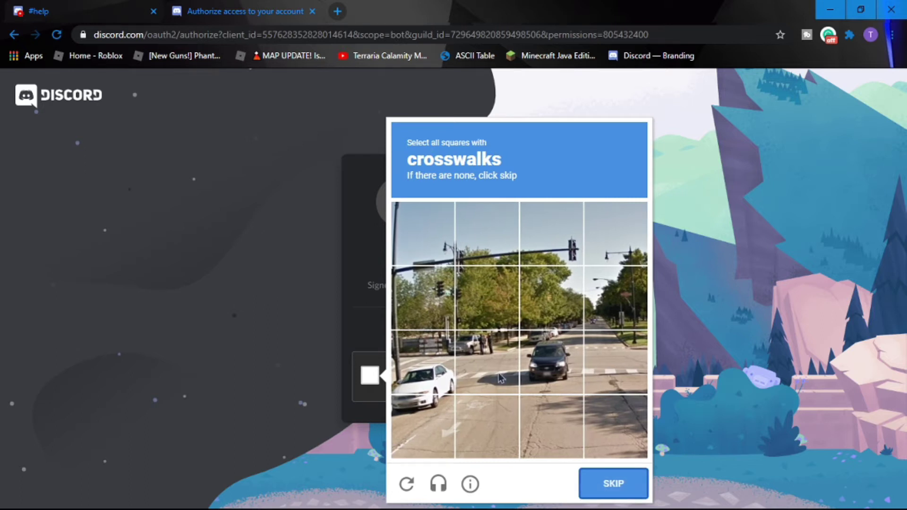
left_click(500, 377)
left_click(551, 373)
left_click(608, 374)
left_click(407, 378)
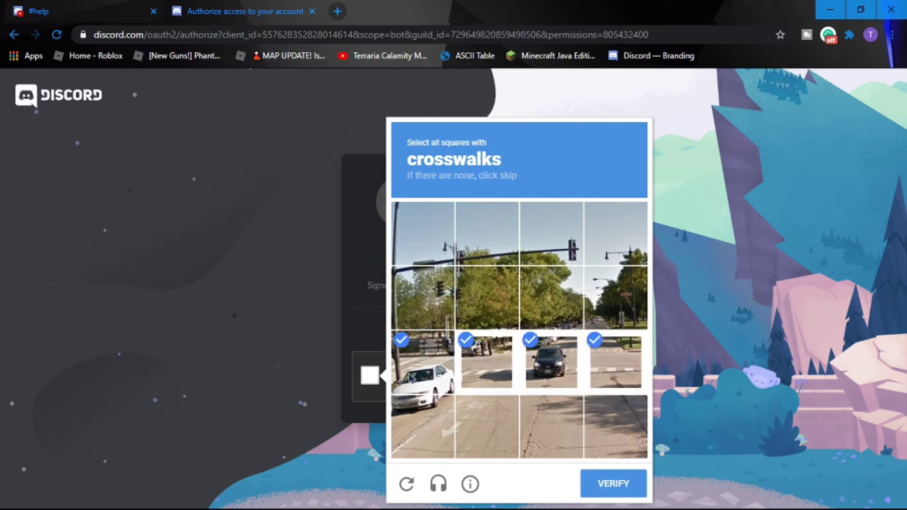
left_click(605, 496)
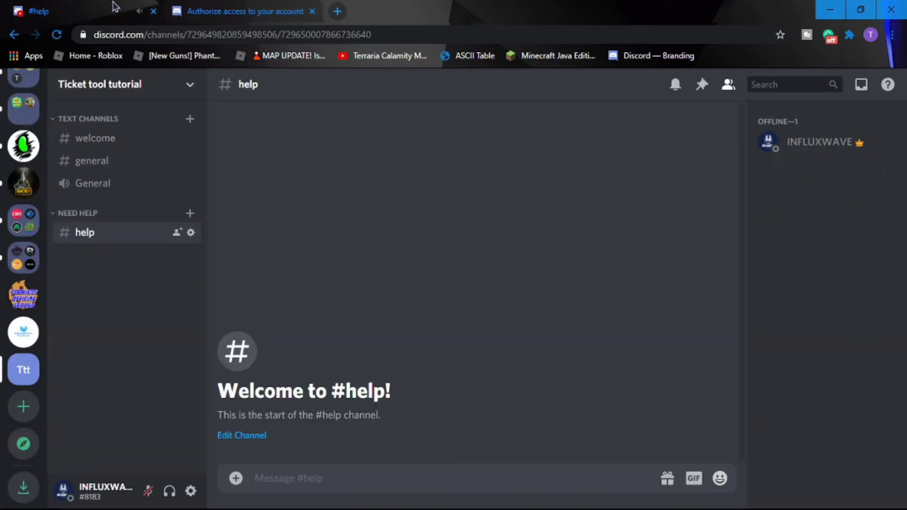
Return to the Discord #help channel, closing the bot authorization page, and set the account status to Online
left_click(112, 8)
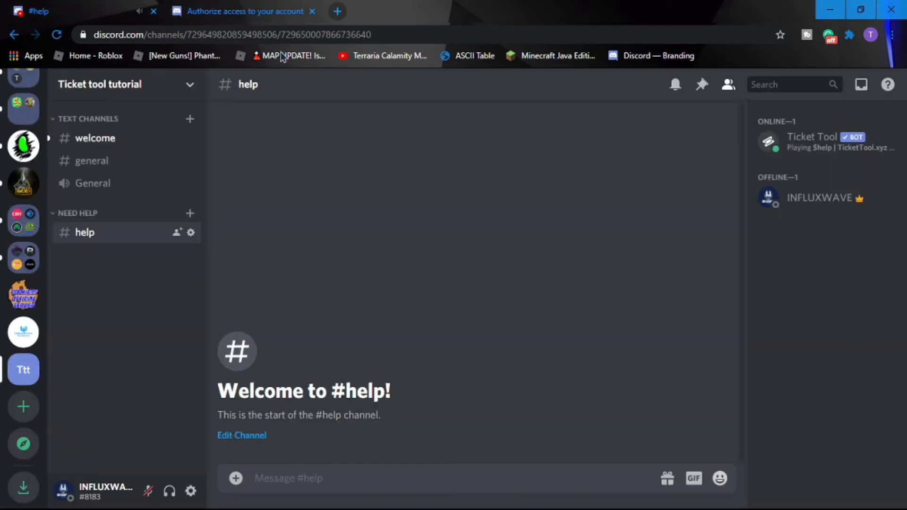
left_click(312, 11)
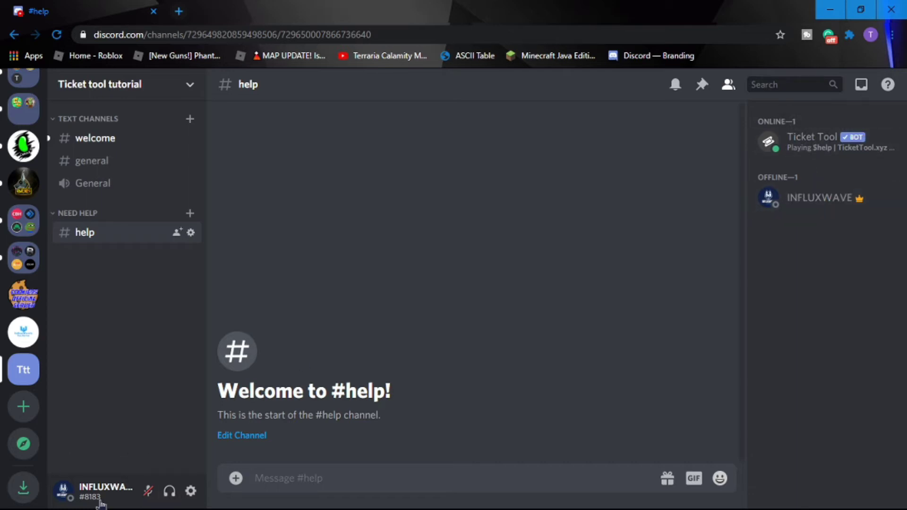
left_click(75, 496)
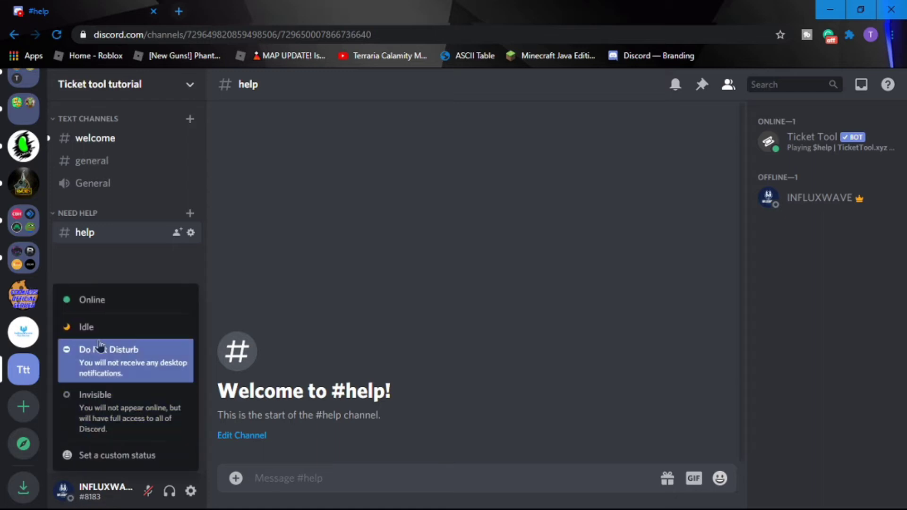
left_click(102, 304)
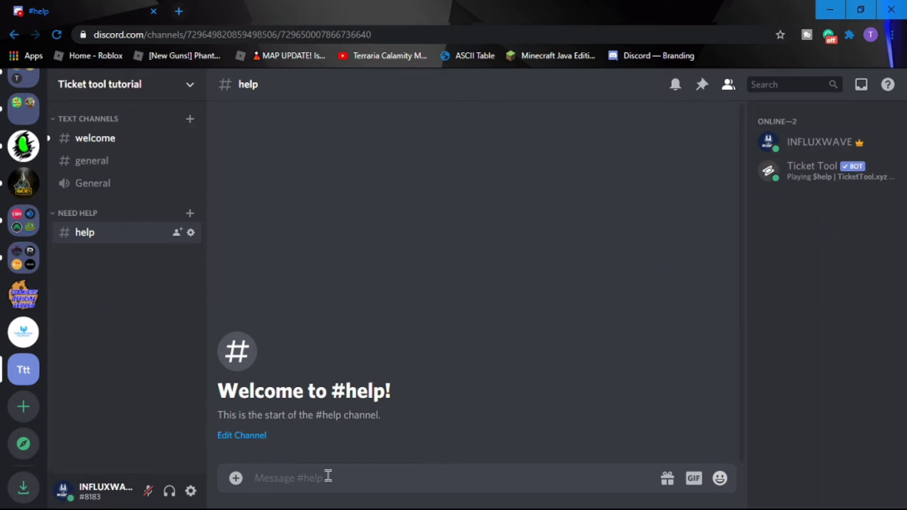
Send the message "t$help" in the #help channel and highlight it
type("t")
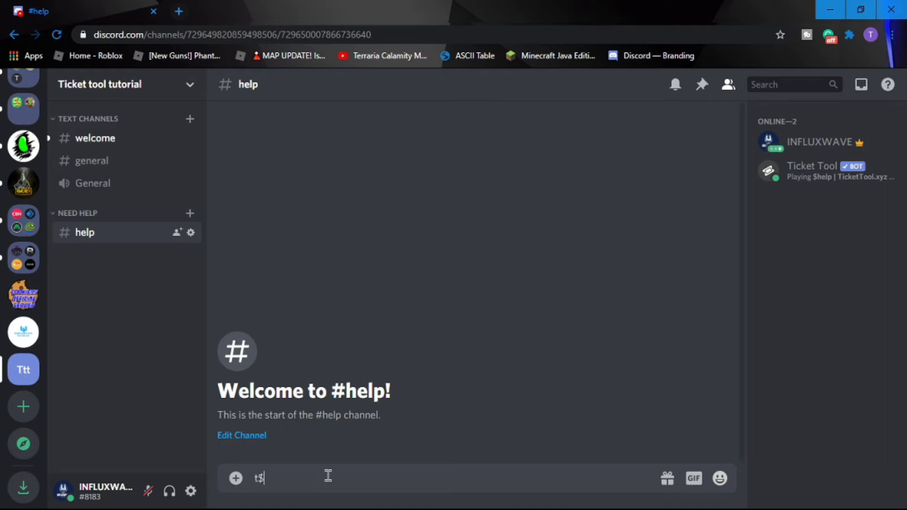
type("$help")
key("Return")
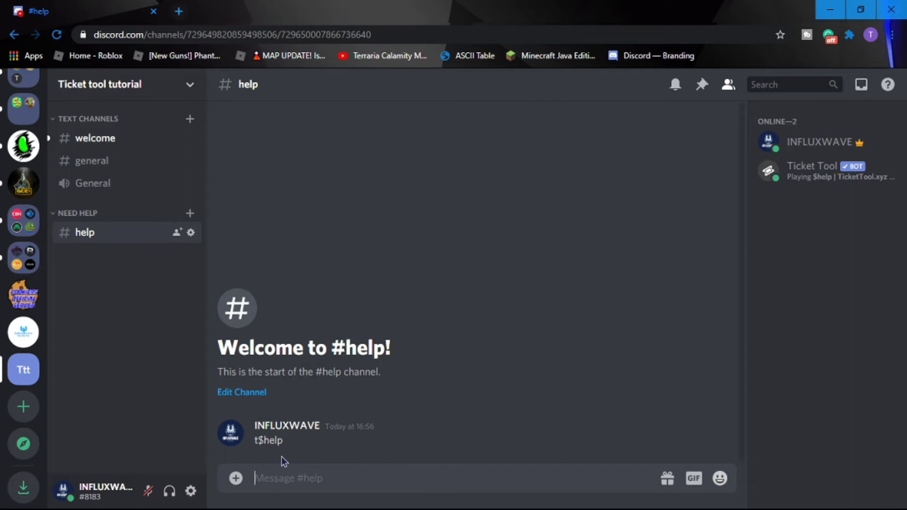
left_click_drag(283, 444, 231, 445)
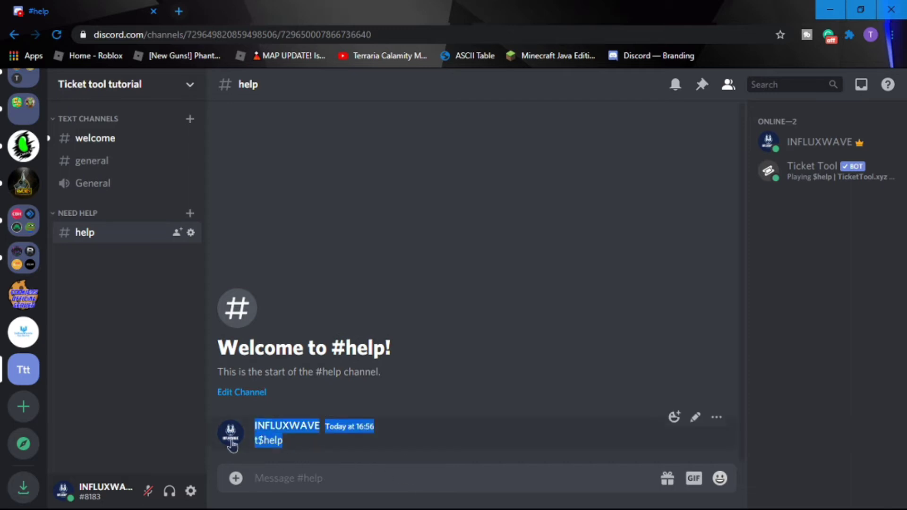
Send the "$help" command in the #help channel to request the bot's help options
left_click(290, 472)
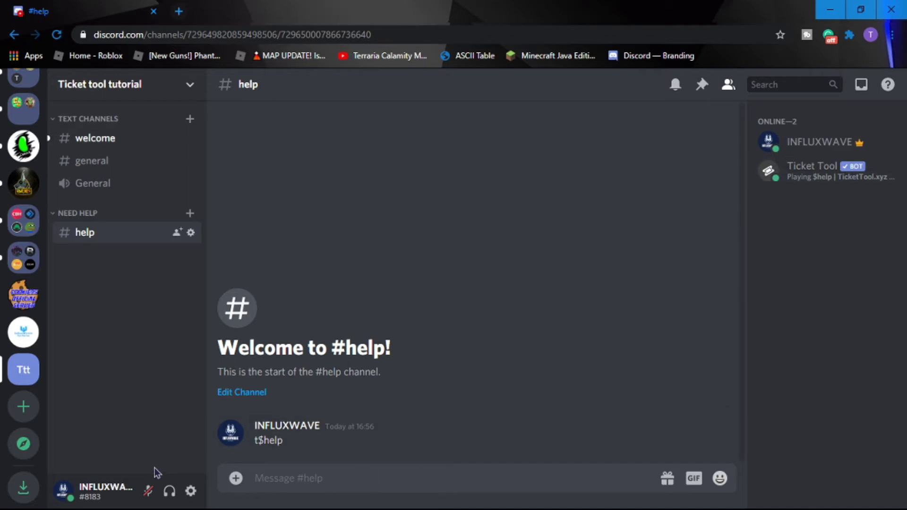
type("4")
key("BackSpace")
type("$")
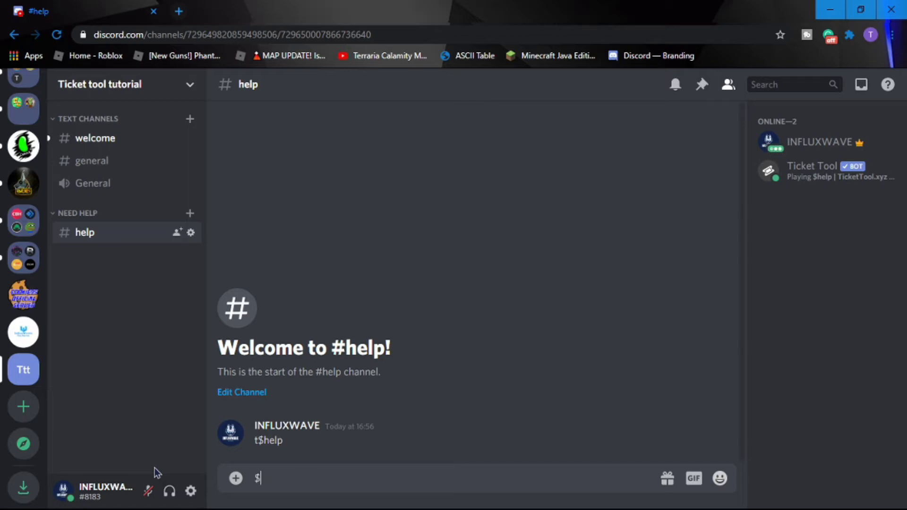
type("help")
key("Return")
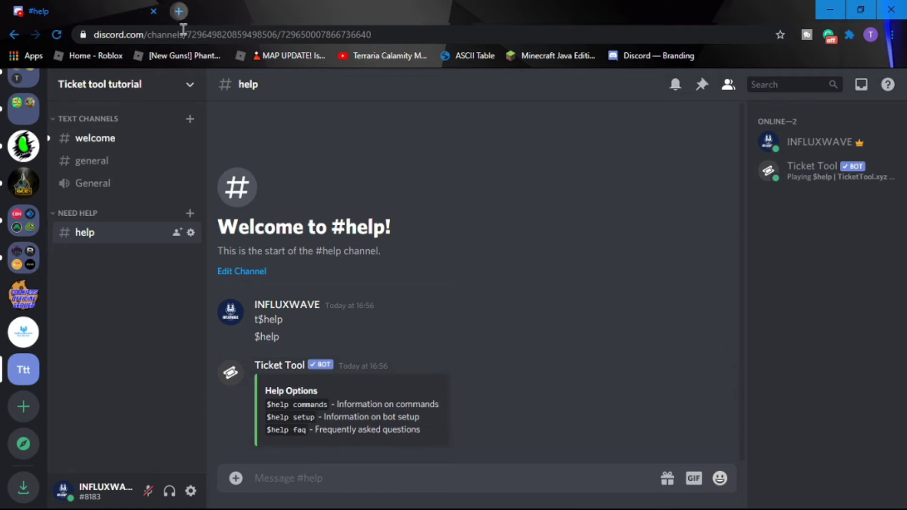
Open tickettool.xyz in a new browser tab and go to its Manage Servers page
left_click(179, 11)
type("ticket")
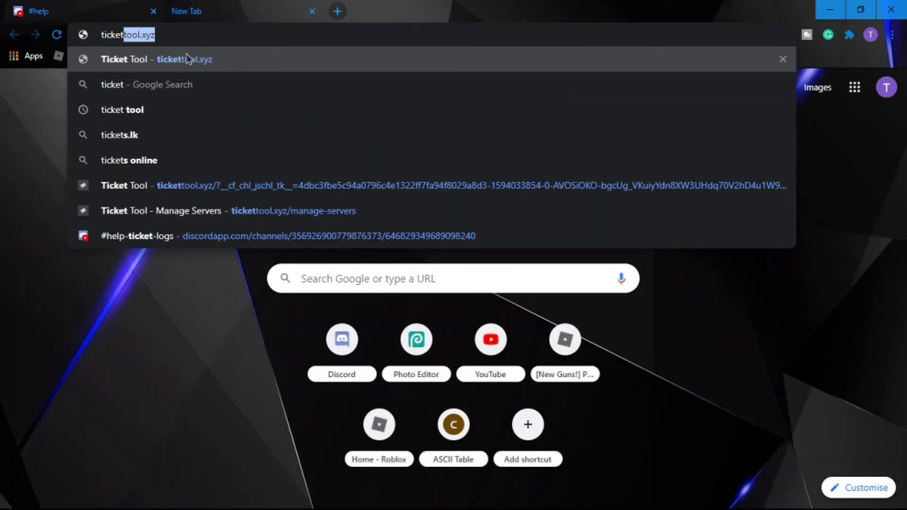
left_click(188, 59)
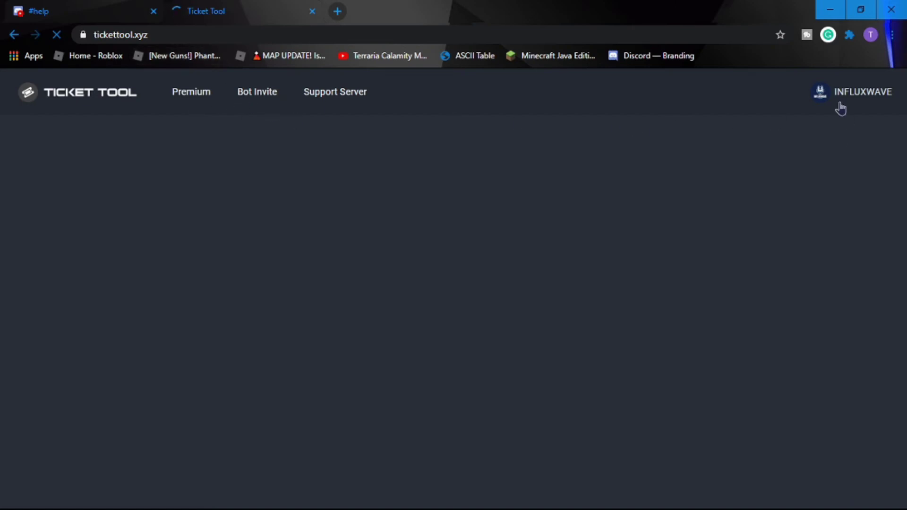
left_click(821, 92)
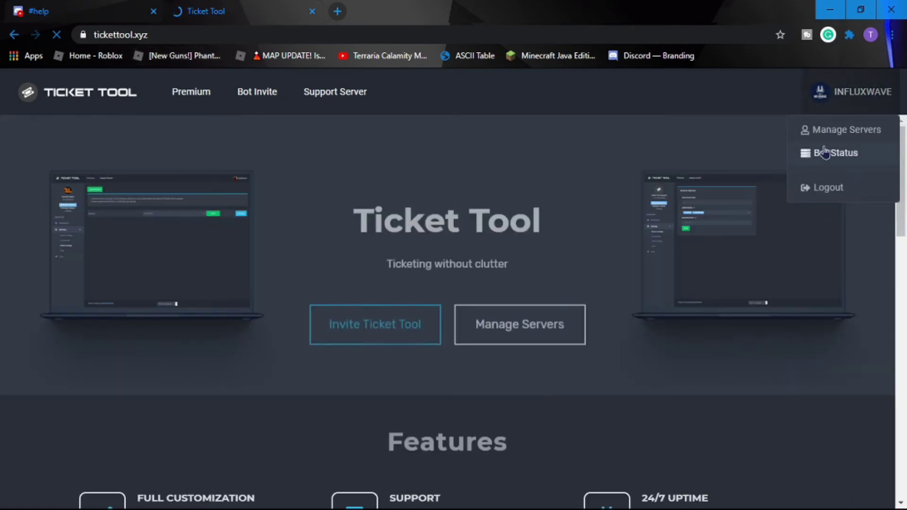
left_click(835, 129)
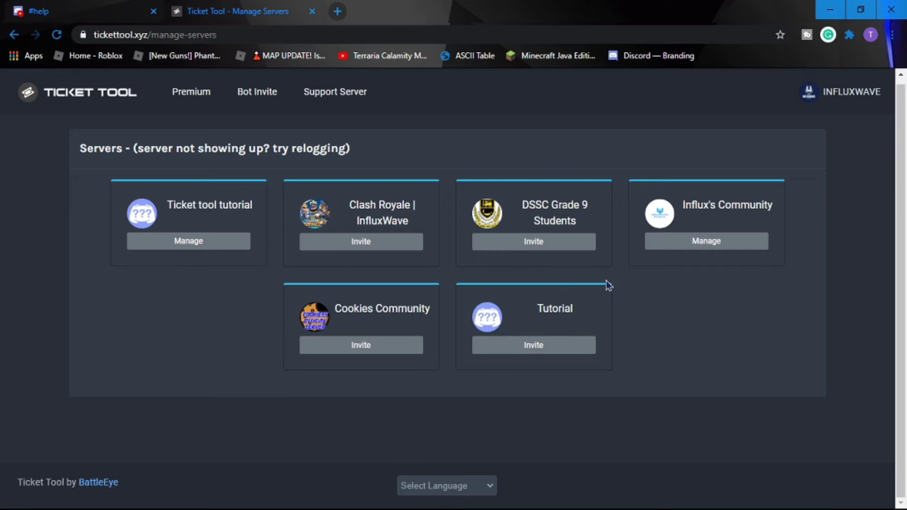
left_click(814, 100)
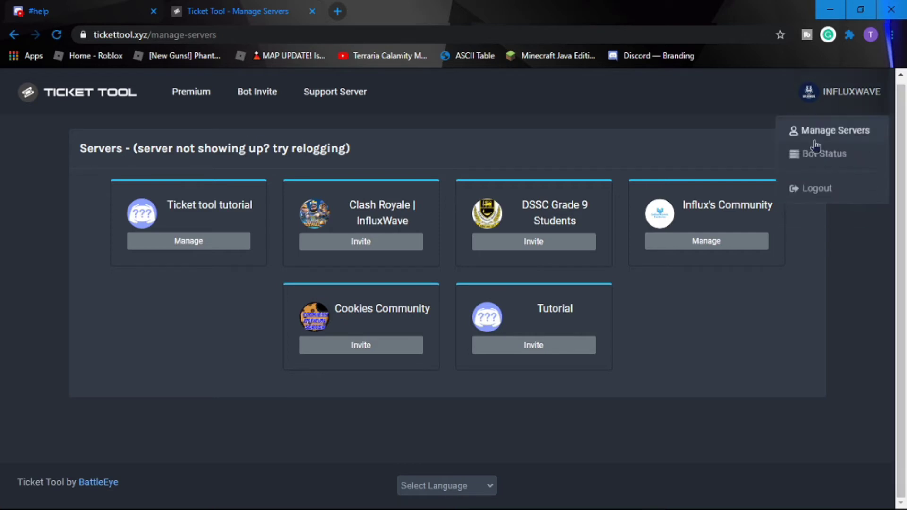
left_click(831, 134)
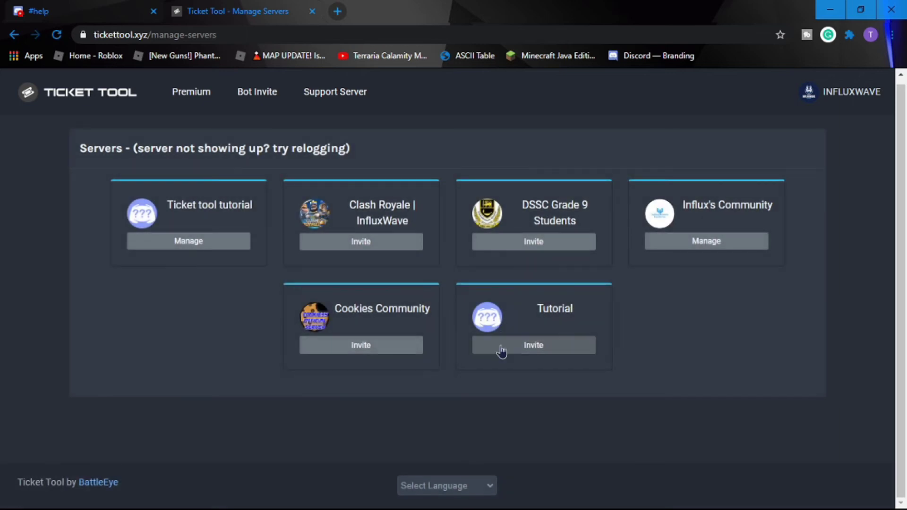
Send "$help setup" in the Discord #help channel and read the bot's instructions on inviting it and creating a panel
left_click(120, 6)
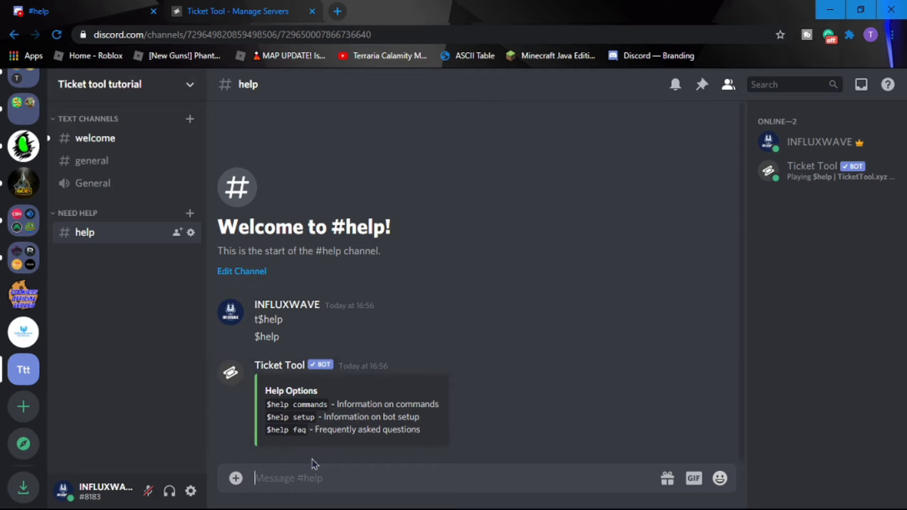
type("$hlp setup")
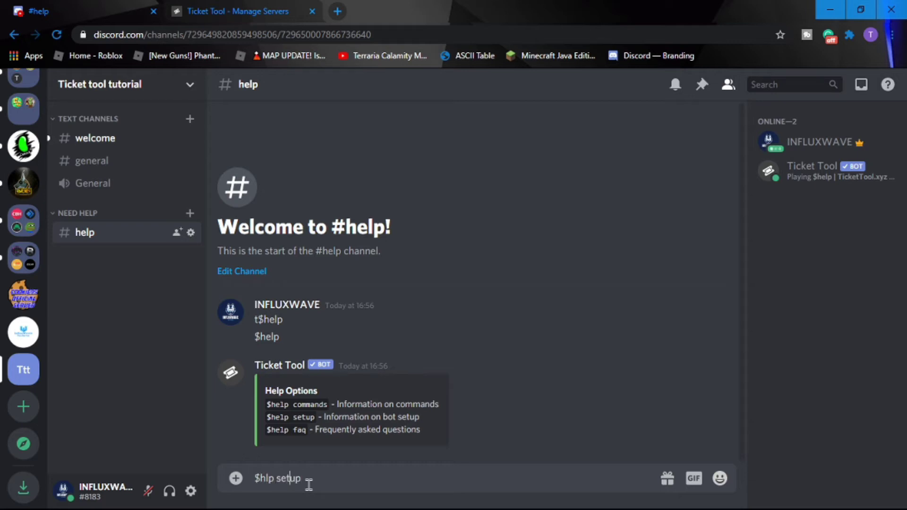
type("e")
key("Return")
scroll(373, 302, "up", 8)
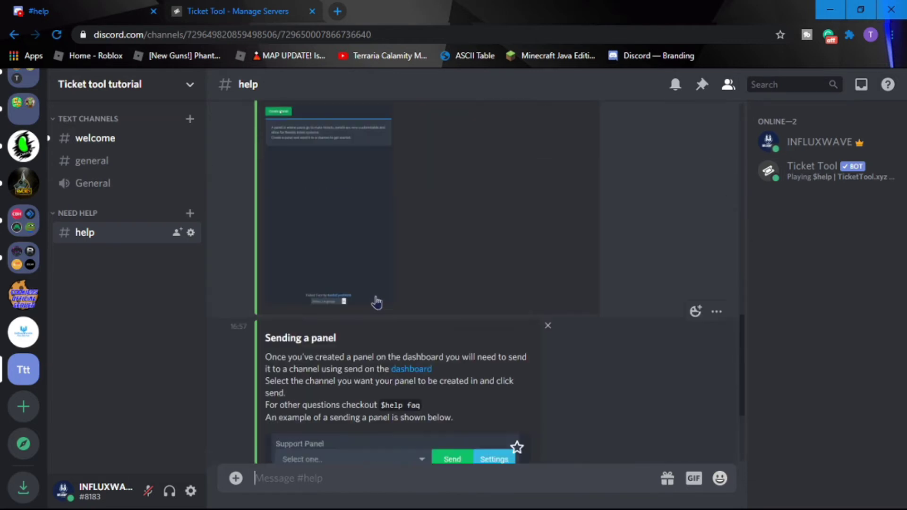
scroll(389, 308, "up", 4)
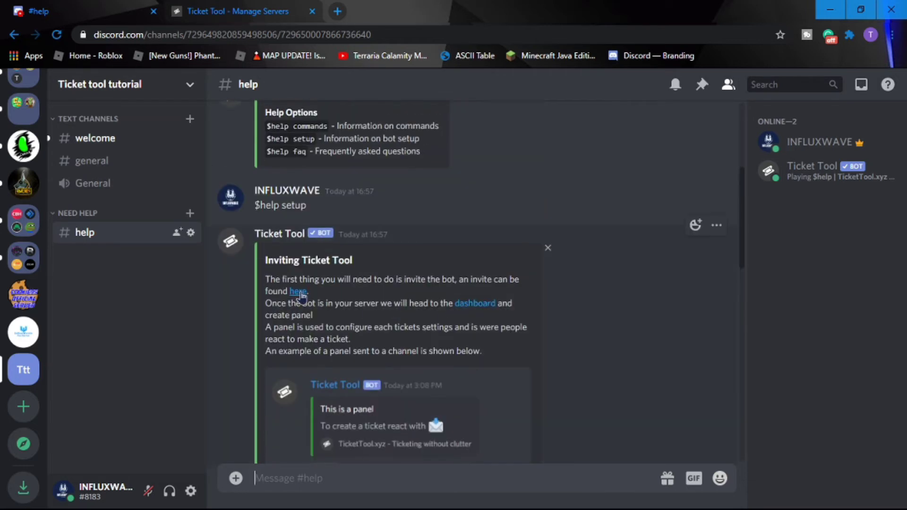
scroll(425, 414, "down", 3)
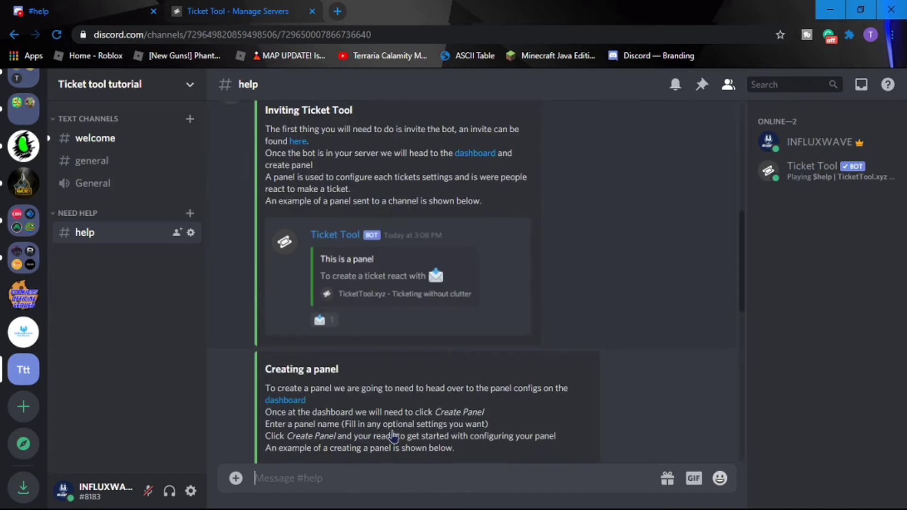
Open the Ticket Tool dashboard linked in the bot's setup instructions and go to the Ticket tool tutorial server's Panel Configs page
scroll(396, 414, "up", 1)
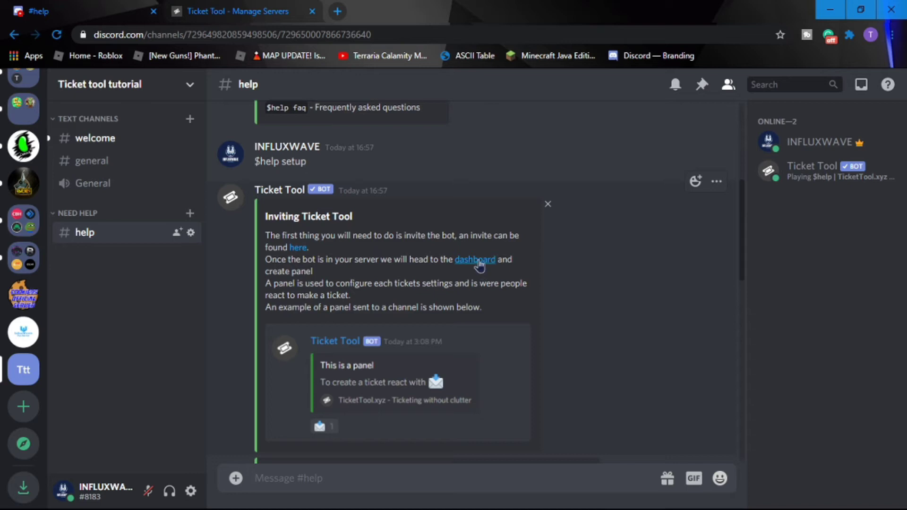
left_click(482, 266)
left_click(465, 13)
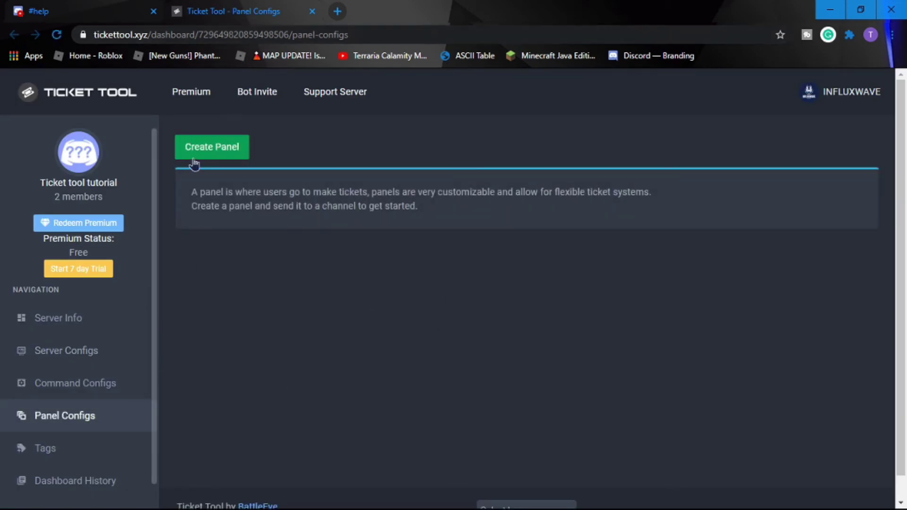
Read the bot's "Creating a panel" instructions in the Discord #help channel
left_click(120, 12)
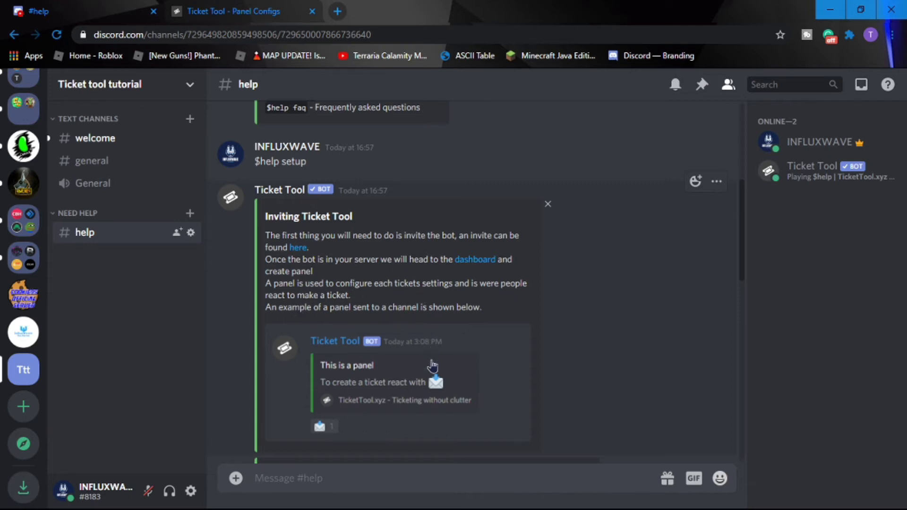
scroll(378, 317, "down", 4)
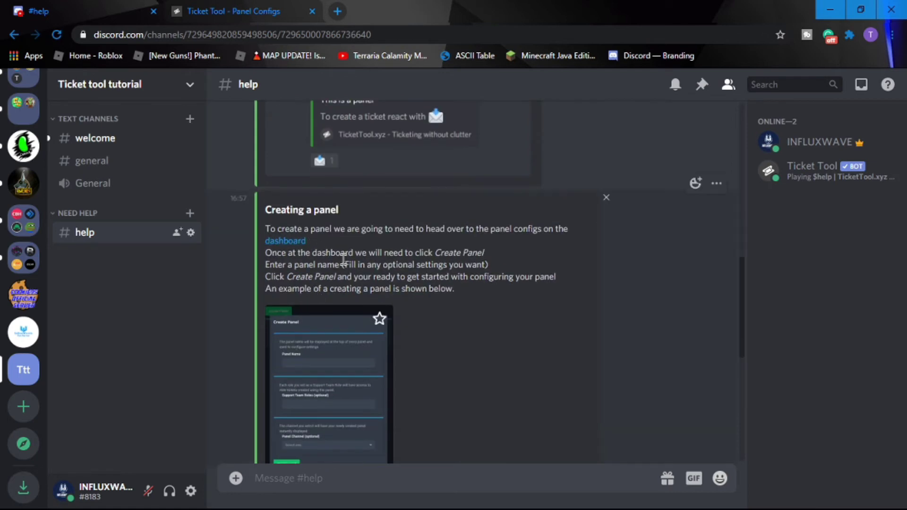
scroll(376, 312, "down", 3)
Start a new panel on the dashboard named "Need help, this help ticket will be visible for server moderators and admins."
left_click(301, 7)
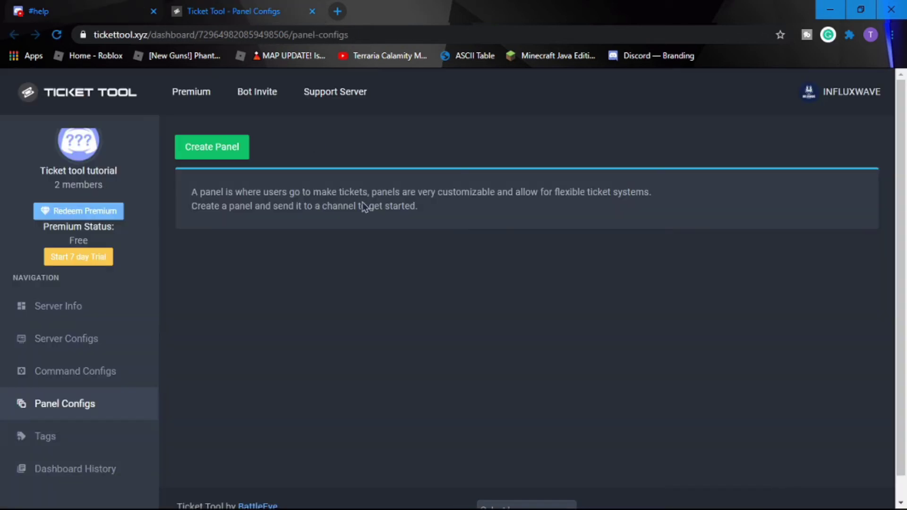
left_click(222, 161)
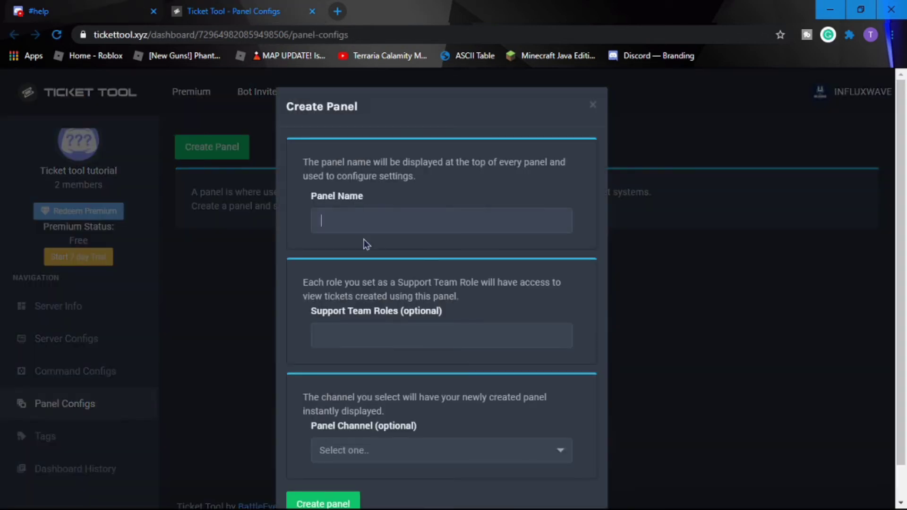
left_click(102, 9)
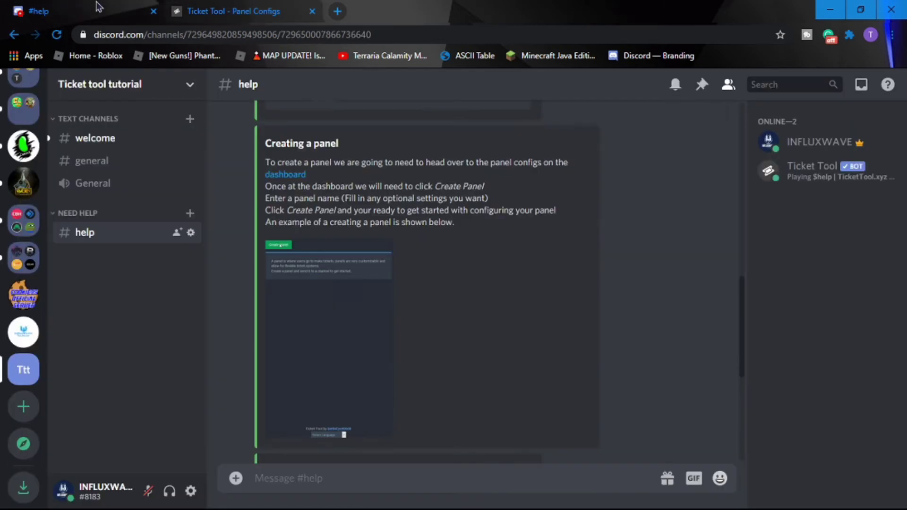
scroll(350, 316, "up", 5)
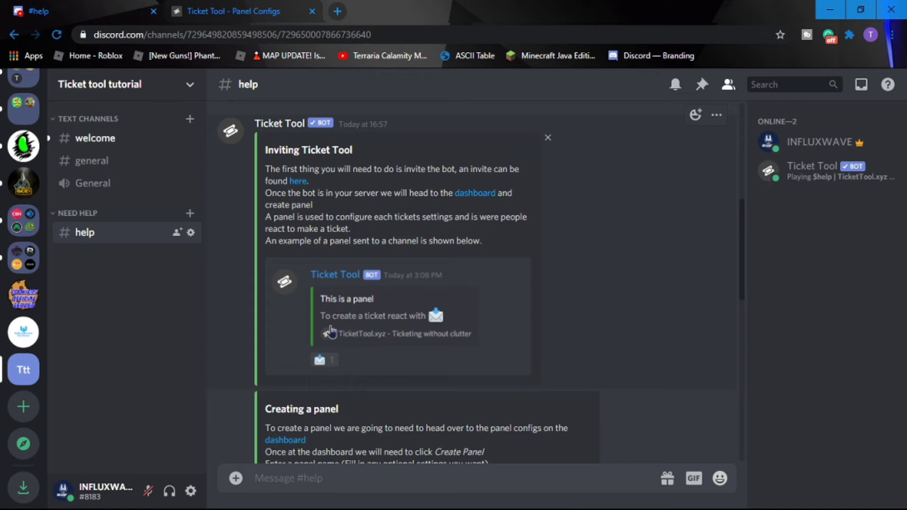
left_click(222, 11)
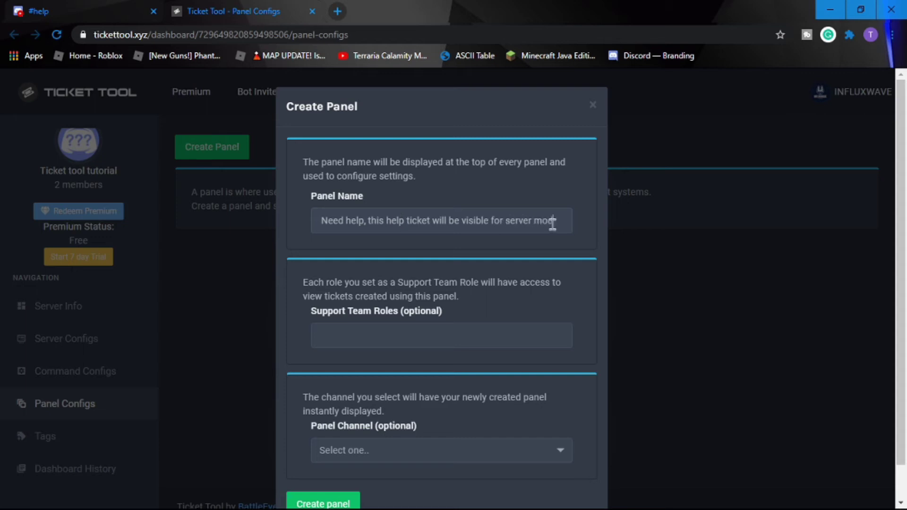
type("ator")
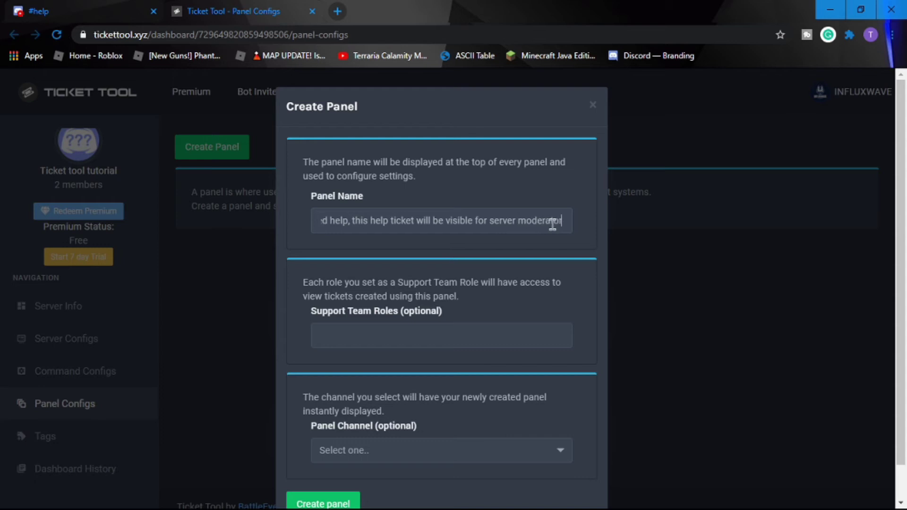
type("s and admi")
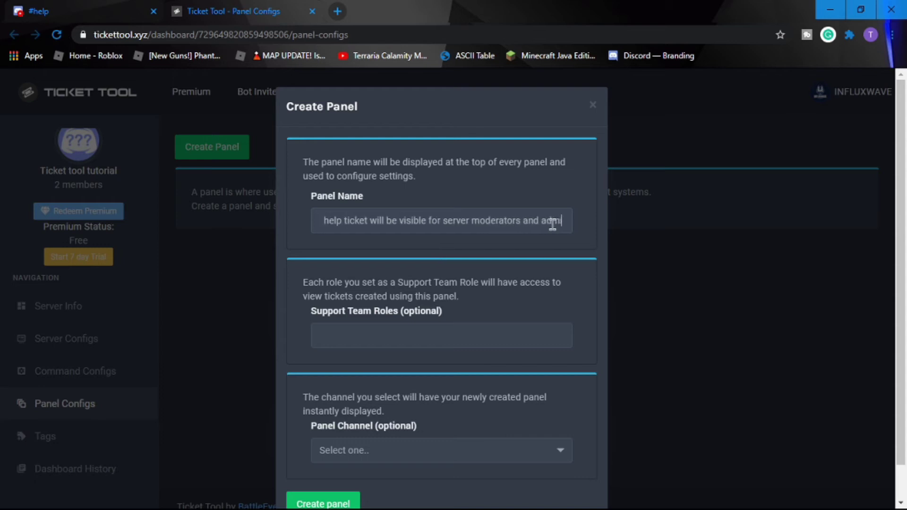
type("ns.")
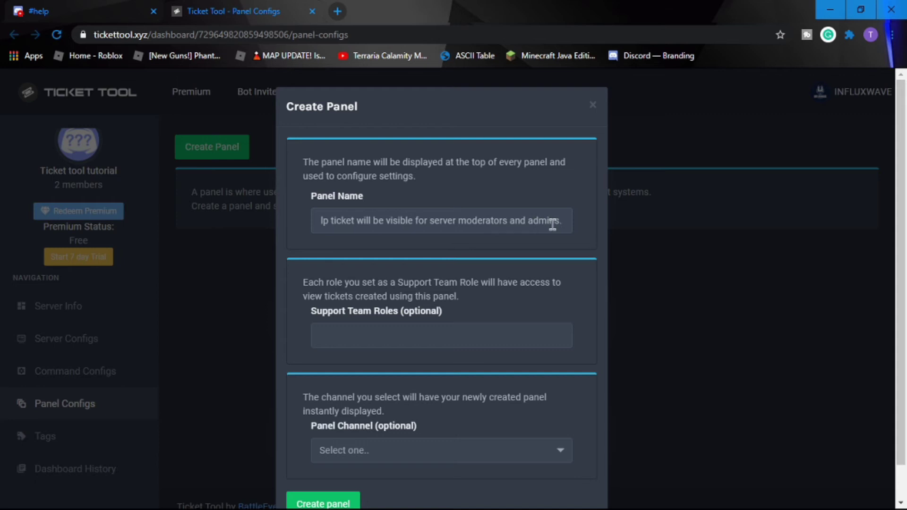
Assign the Ticket Tool support team role and the help channel to the panel and create it
scroll(341, 283, "down", 1)
left_click(367, 293)
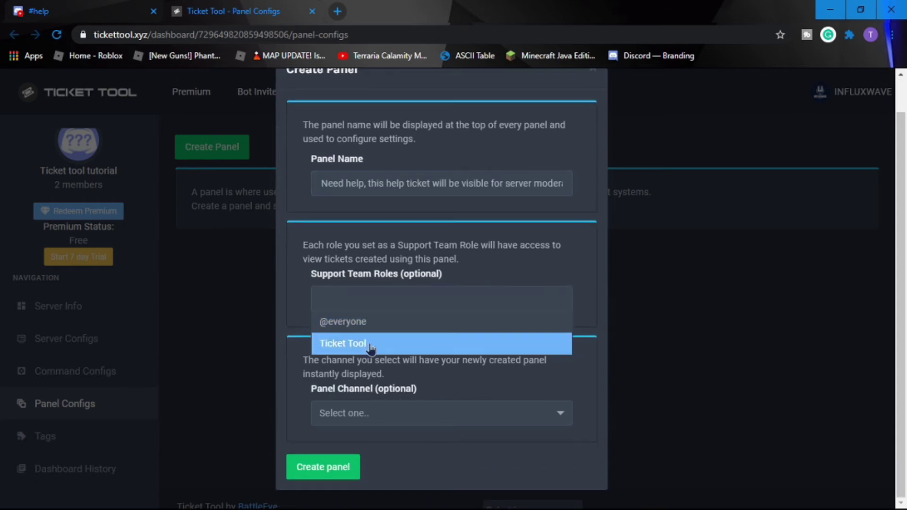
left_click(371, 347)
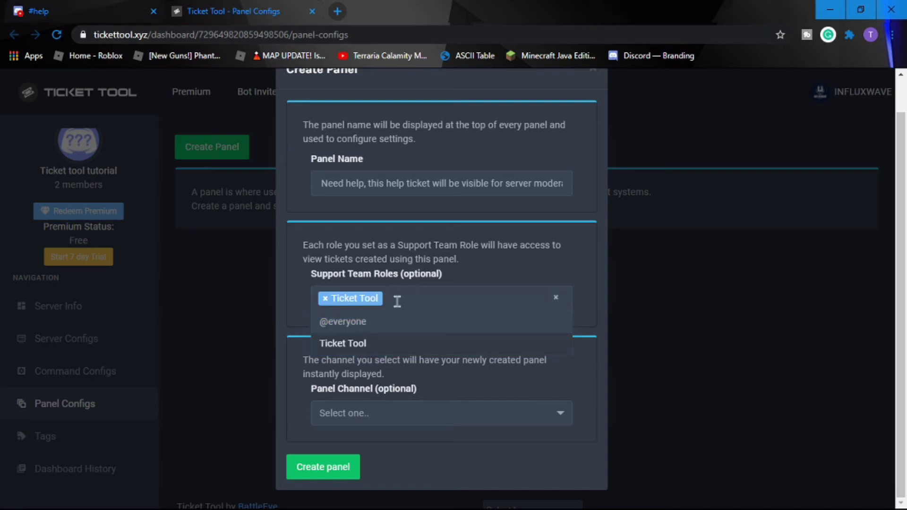
left_click(376, 425)
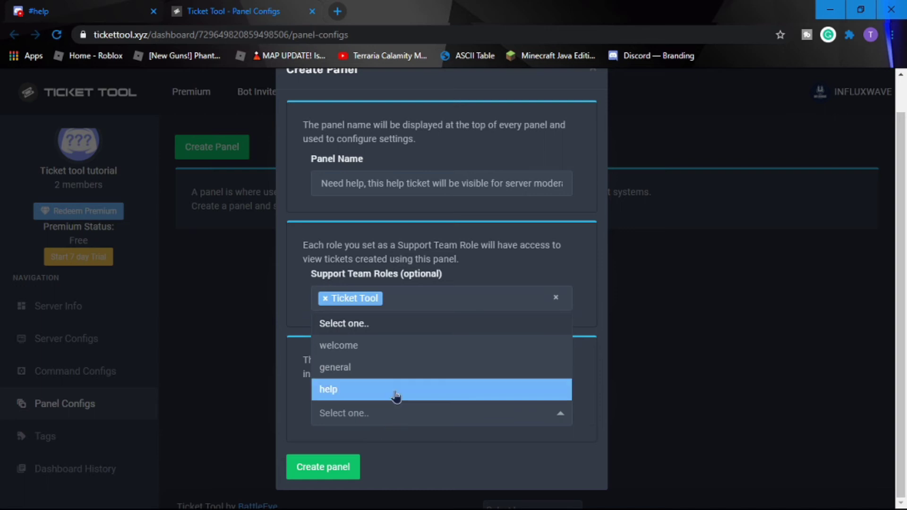
left_click(380, 391)
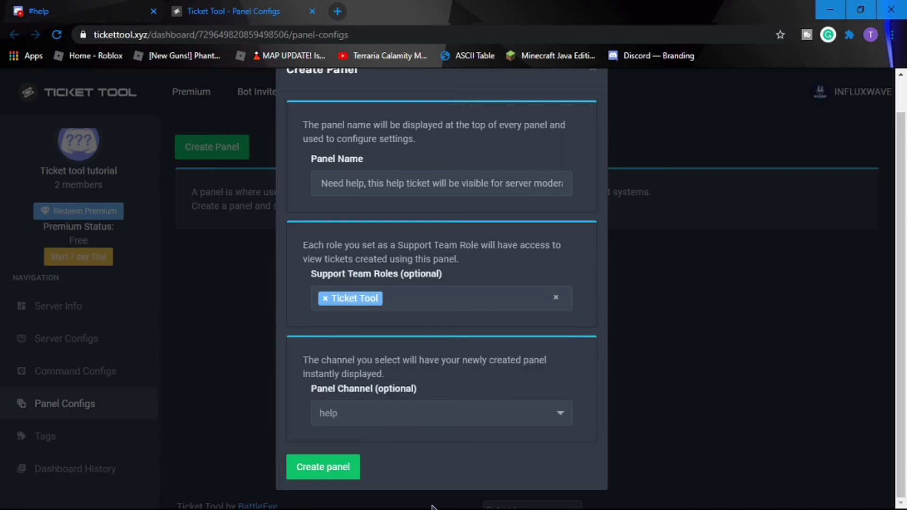
left_click(324, 470)
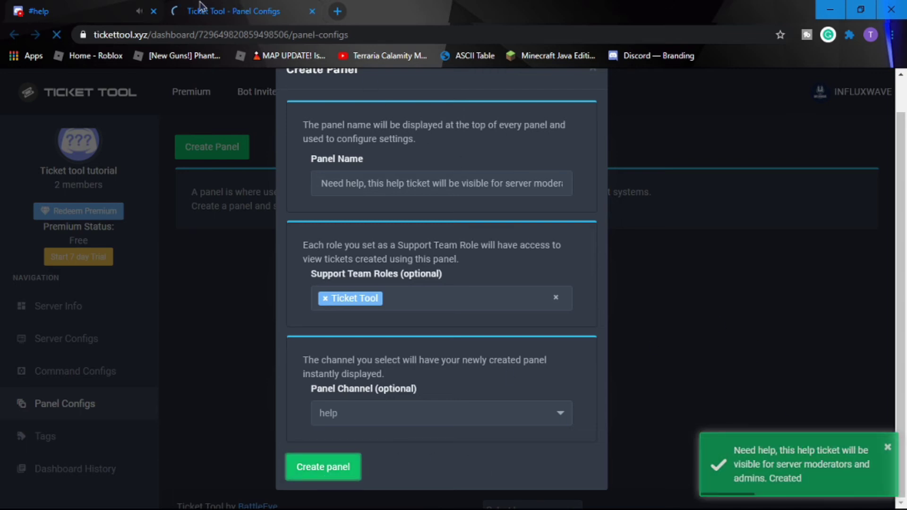
View the newly posted ticket panel in the Discord #help channel and highlight its title
left_click(90, 7)
scroll(373, 334, "down", 15)
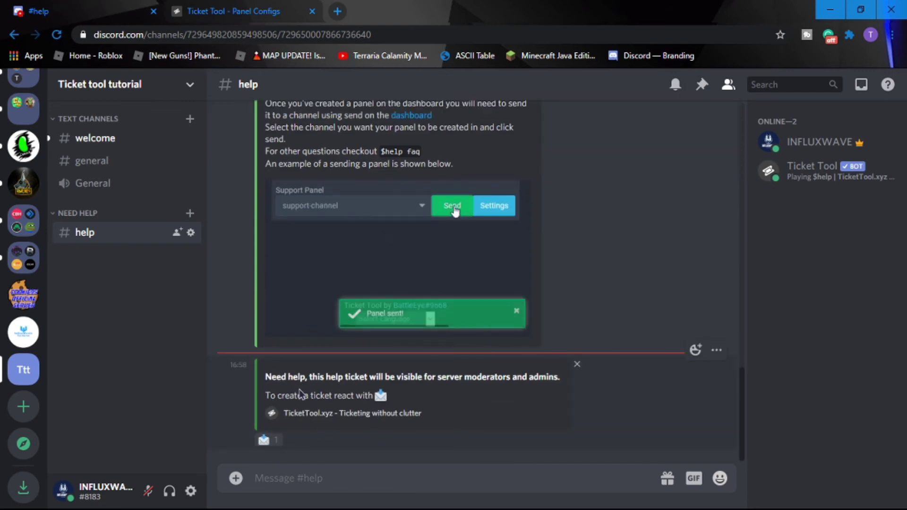
left_click_drag(320, 378, 540, 382)
left_click(576, 390)
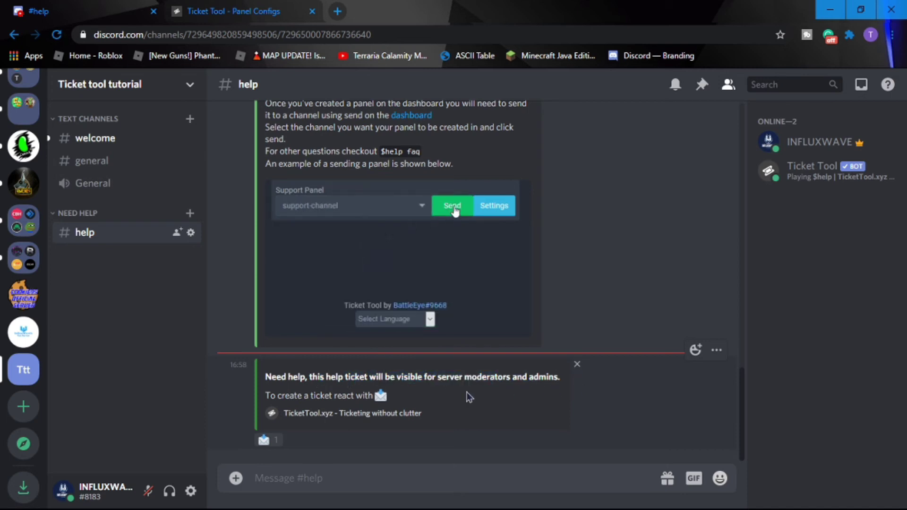
Return to the dashboard's Panel Configs page and open the settings of the help panel
key("ctrl+Tab")
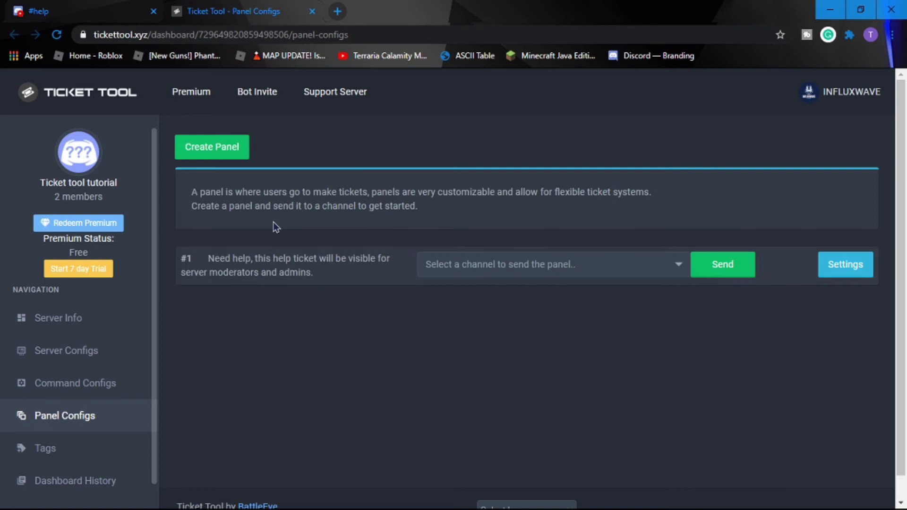
key("ctrl+Tab")
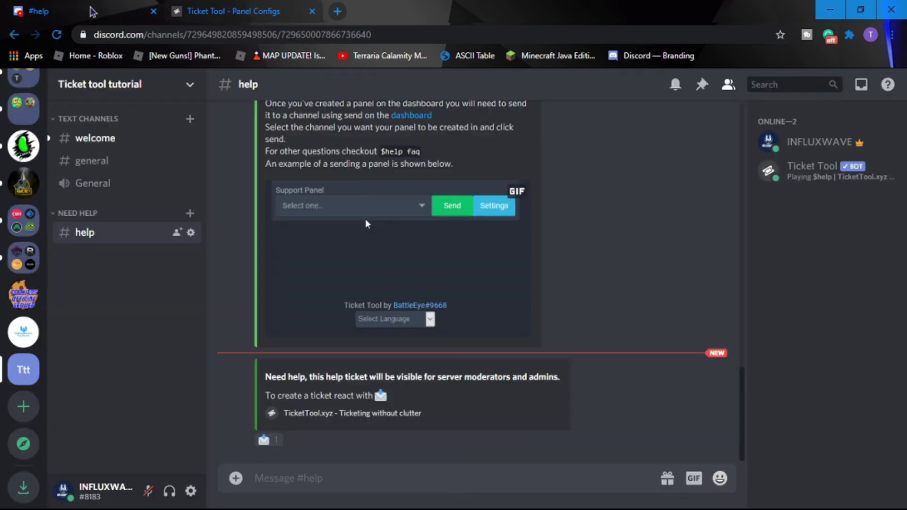
key("ctrl+Tab")
left_click(628, 270)
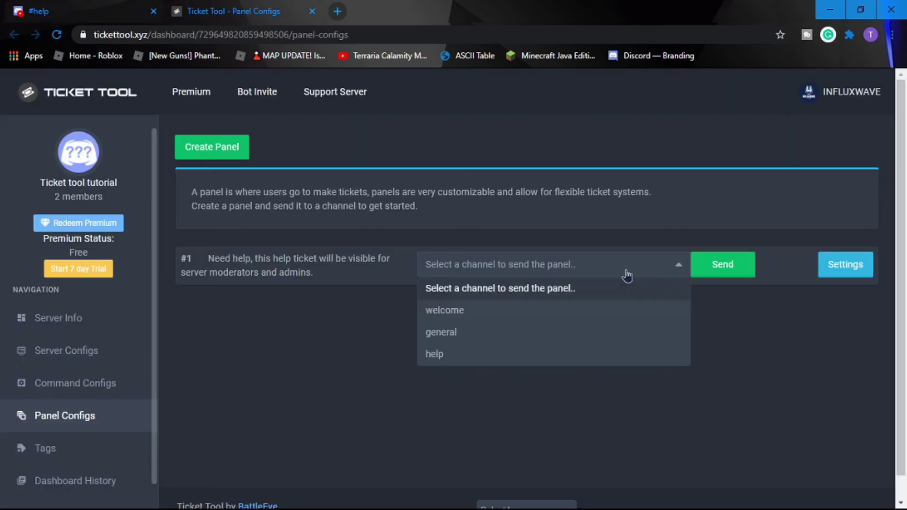
left_click(876, 278)
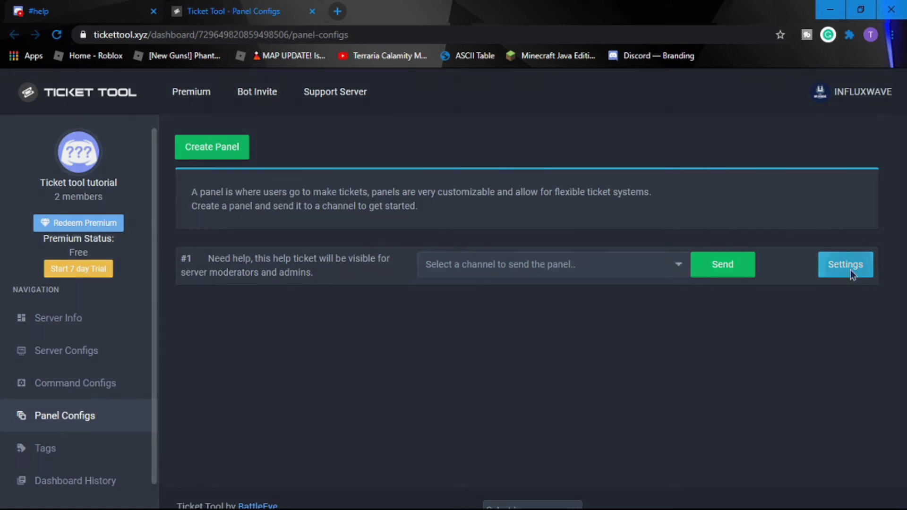
left_click(851, 270)
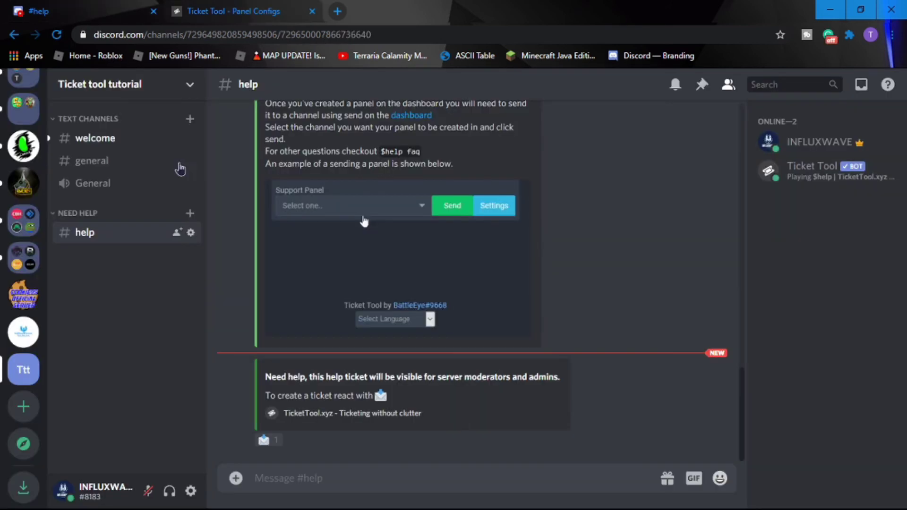
Create a test ticket with the envelope reaction in Discord's #help channel and close it from the ticket-0001 channel
left_click(118, 12)
left_click(272, 448)
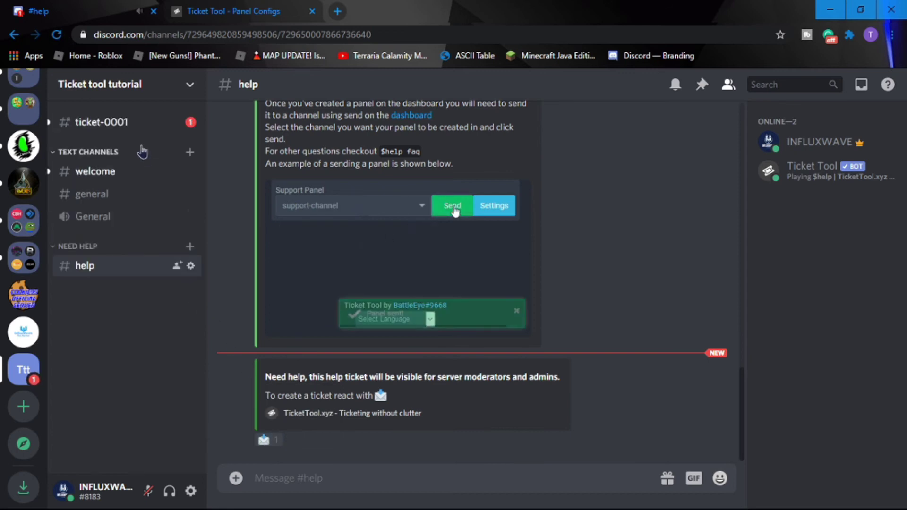
left_click(133, 124)
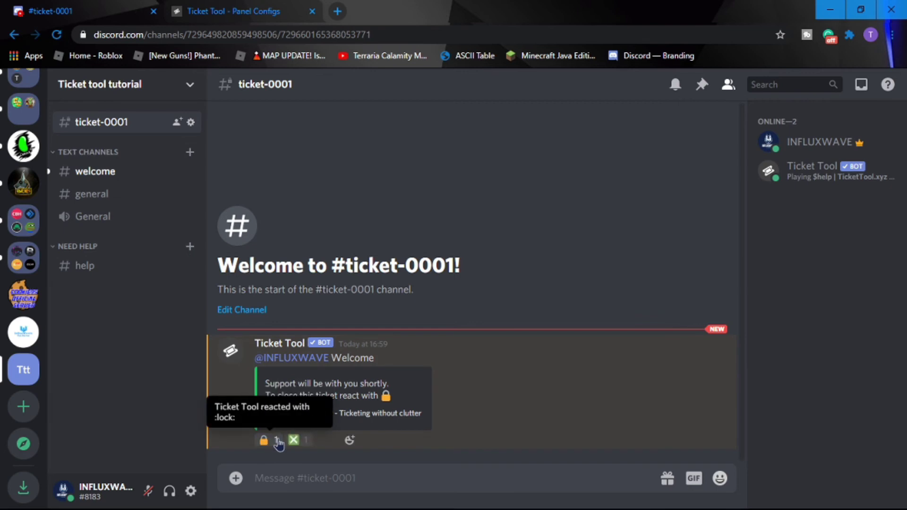
left_click(324, 440)
Set both Category Open and Category Closed to Need help in the dashboard's panel settings and save them
left_click(298, 11)
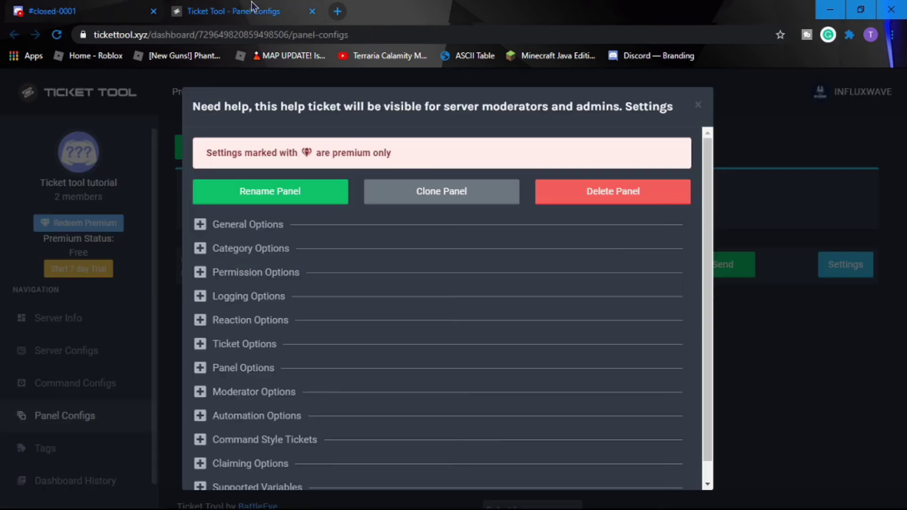
left_click(217, 249)
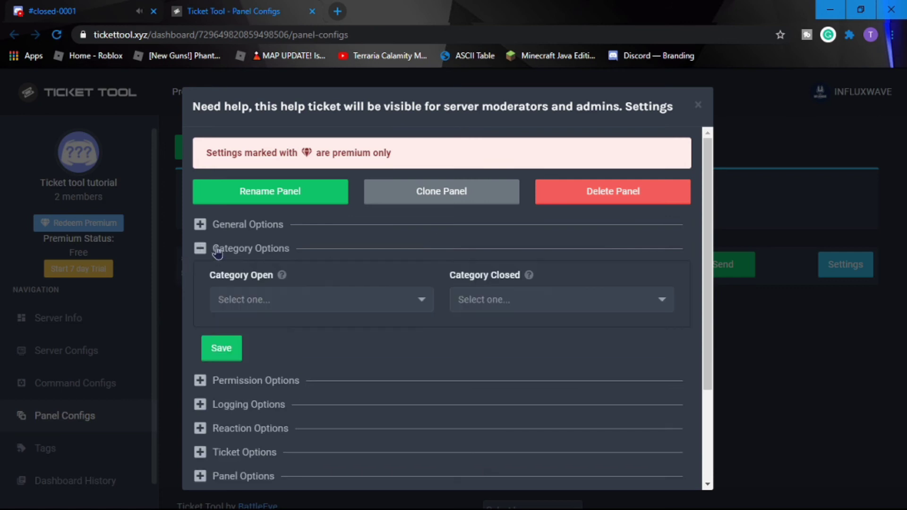
left_click(398, 308)
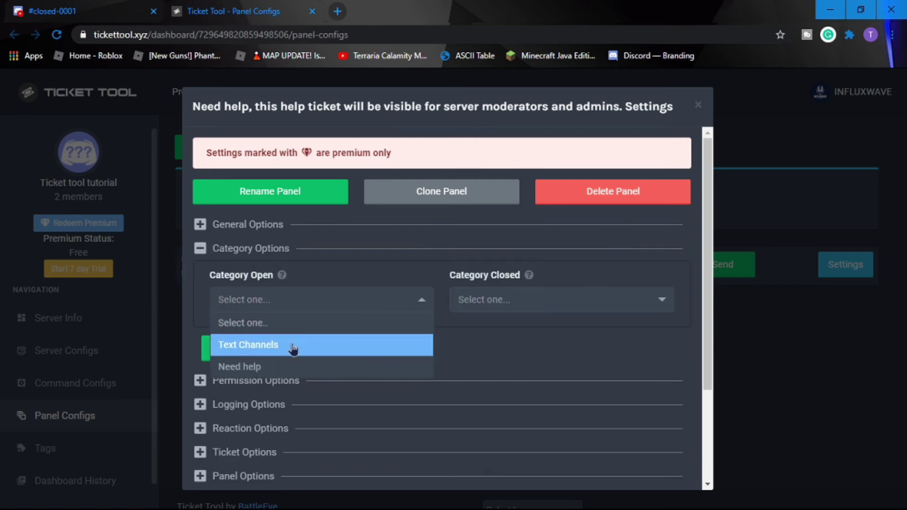
left_click(282, 368)
left_click(90, 13)
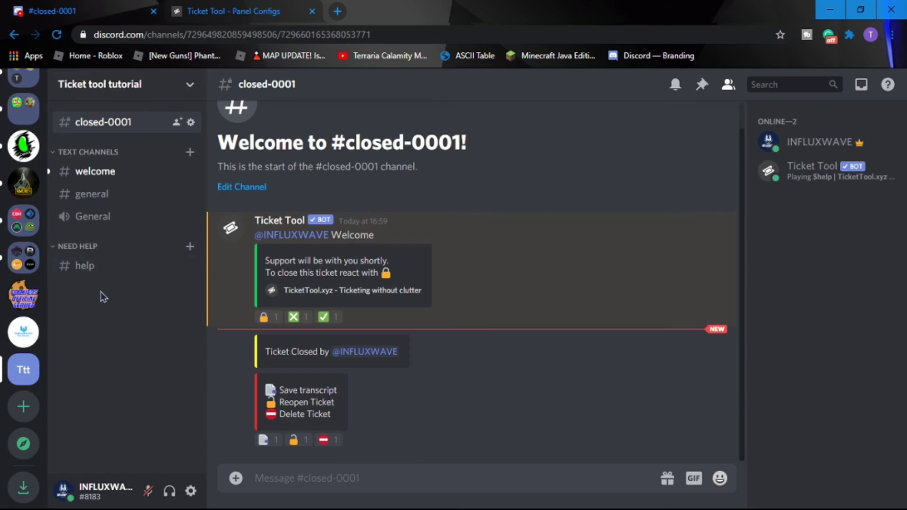
left_click(239, 17)
left_click(491, 302)
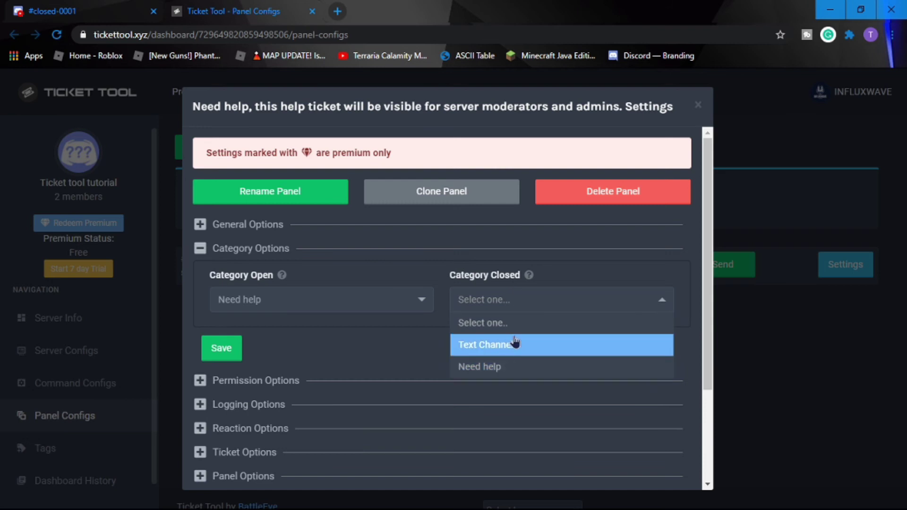
left_click(504, 373)
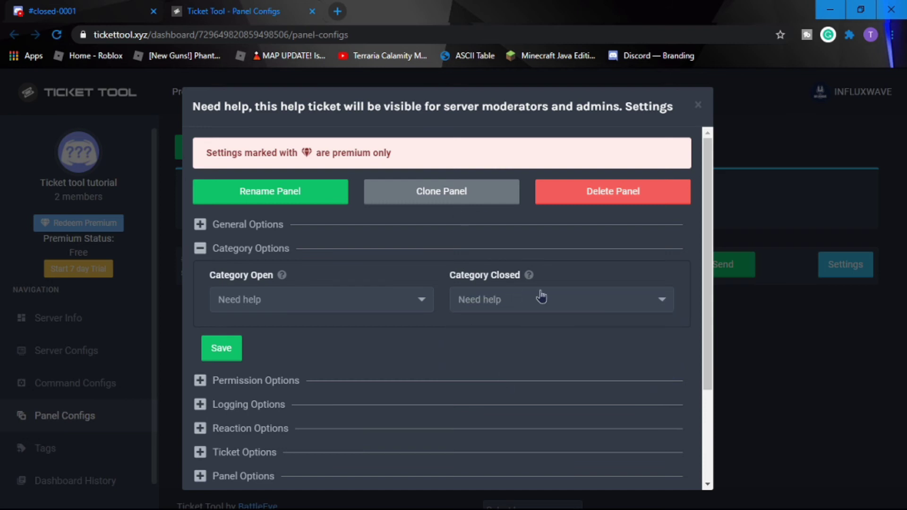
left_click(211, 345)
Review the General Options in the panel settings, including support team roles and ticket limit
left_click(215, 229)
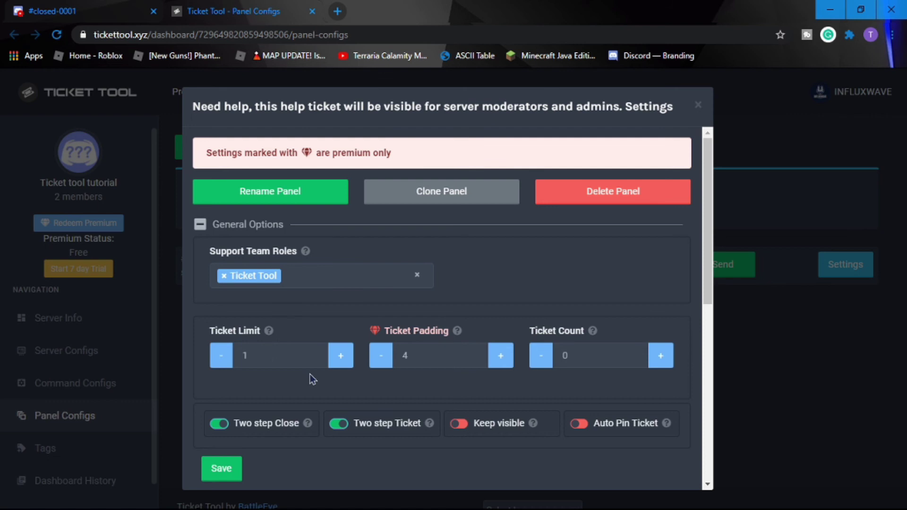
scroll(321, 373, "down", 7)
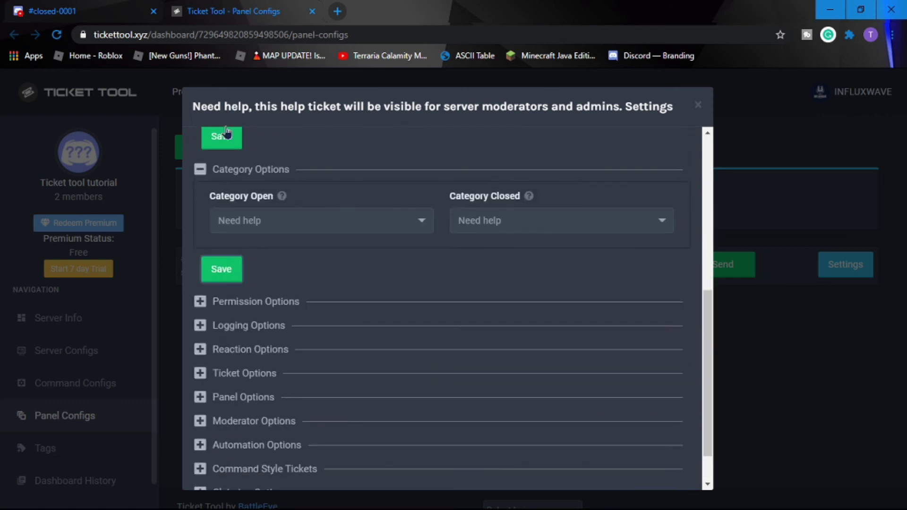
Delete the closed test ticket closed-0001 in Discord
left_click(88, 11)
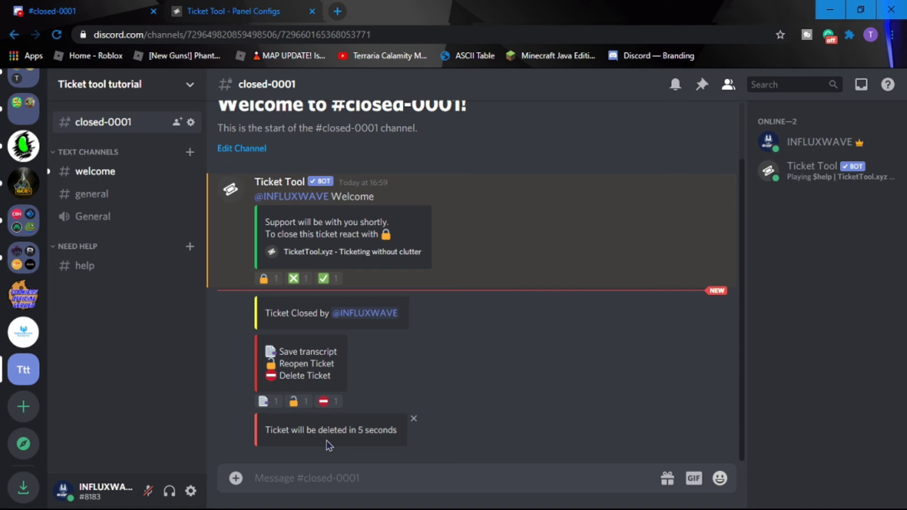
Create another test ticket with the envelope reaction in the #help channel and open the new ticket's channel
left_click(100, 266)
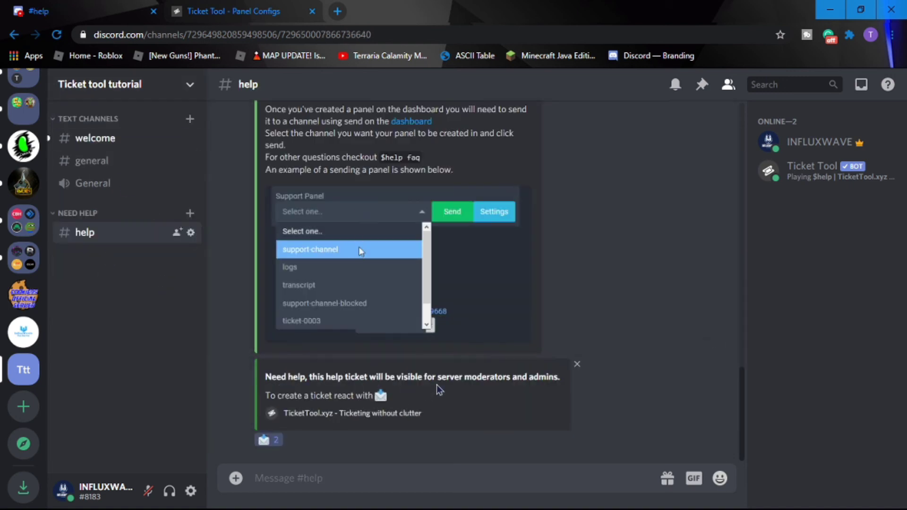
left_click(268, 439)
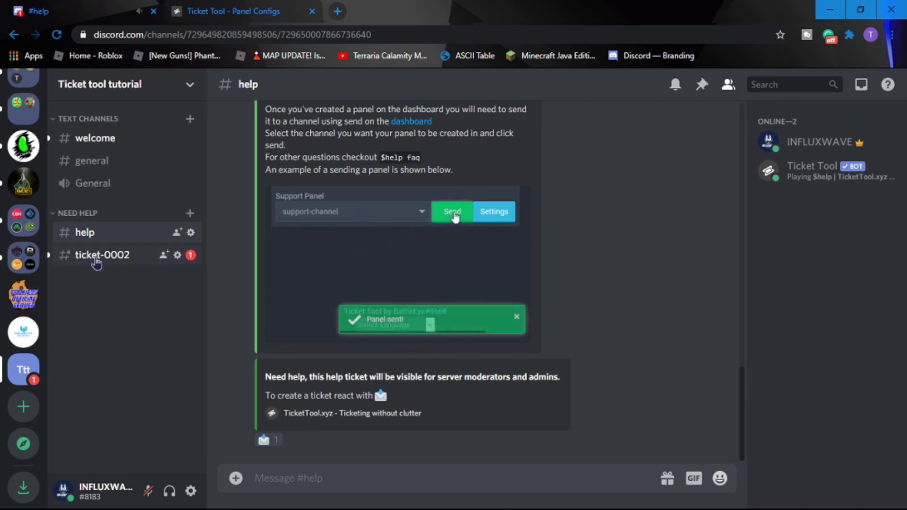
left_click(96, 261)
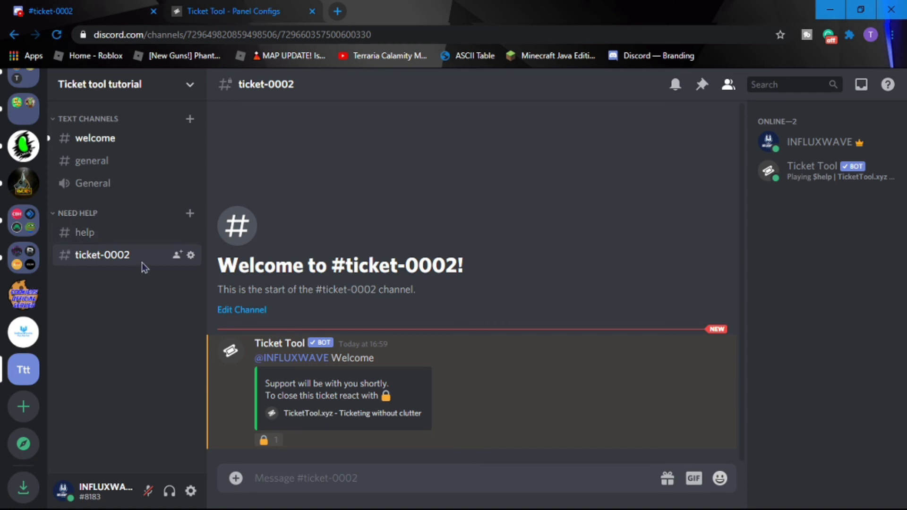
Switch to the Ticket Tool dashboard and review the Reaction Options for ticket actions in the panel settings
left_click(264, 11)
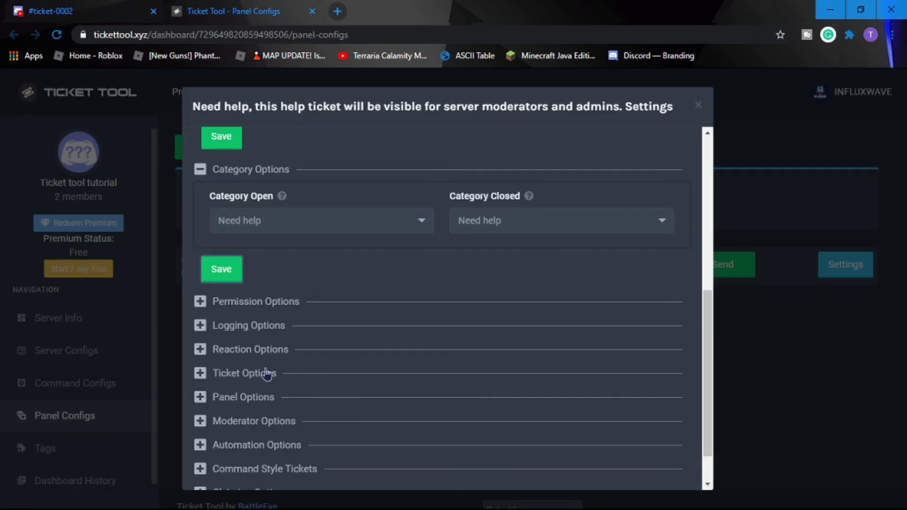
left_click(115, 6)
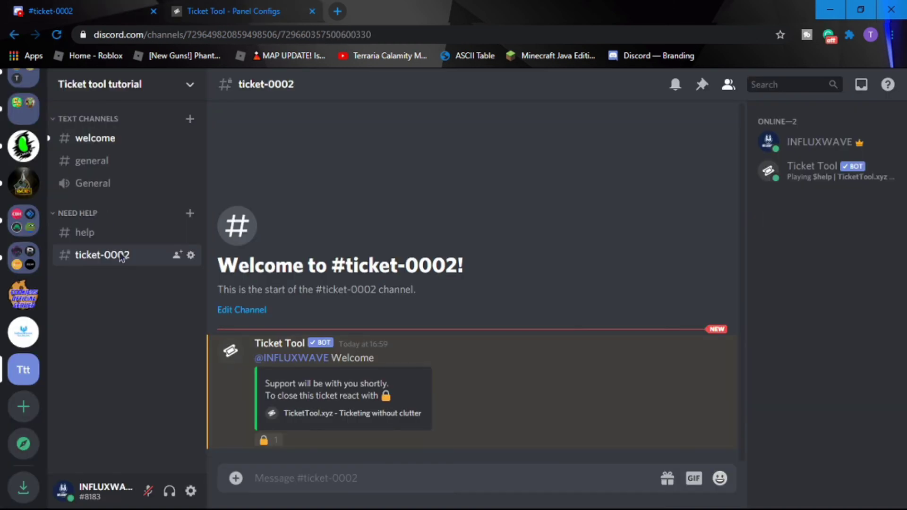
left_click(261, 10)
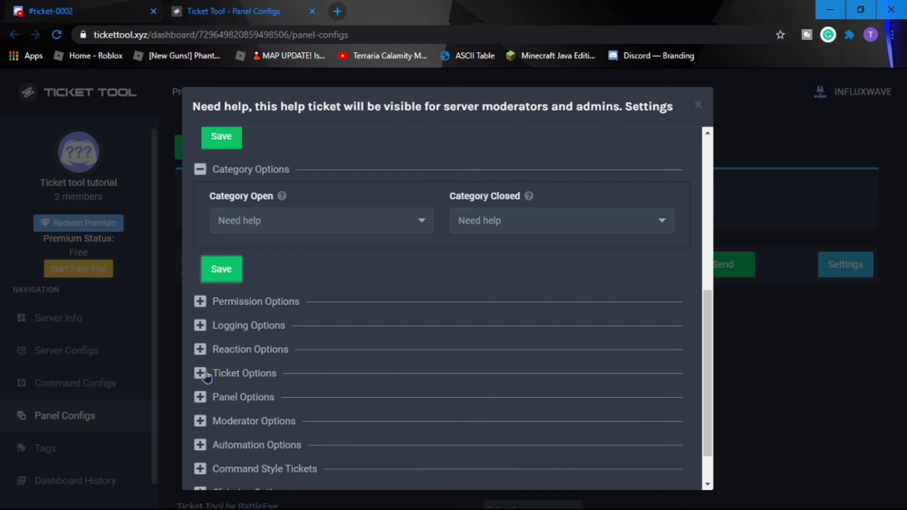
left_click(200, 350)
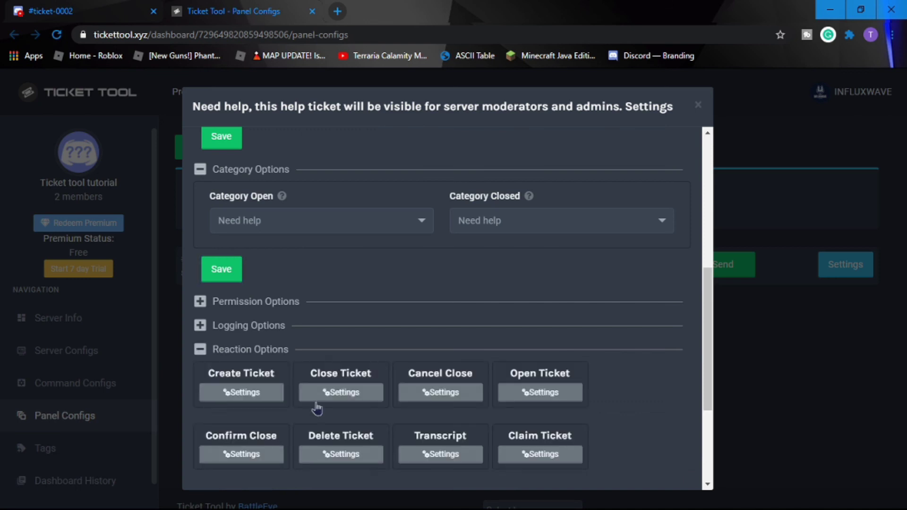
scroll(347, 410, "down", 2)
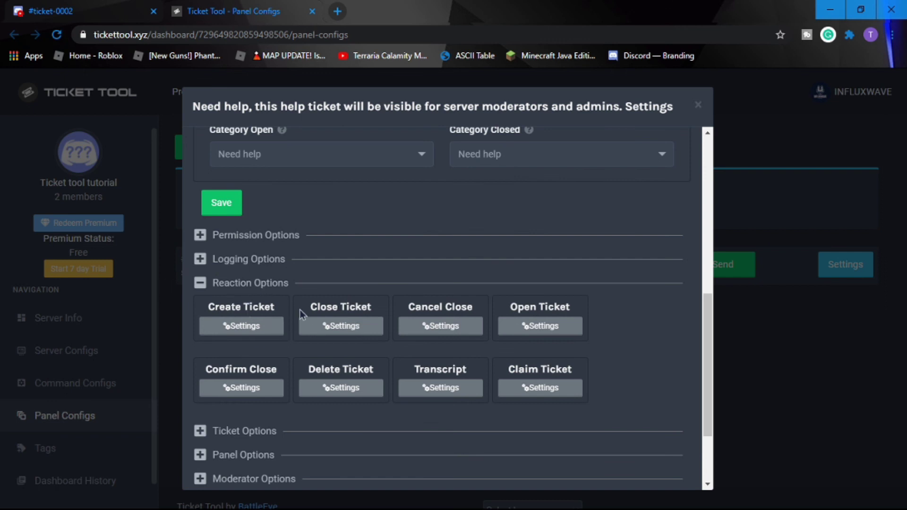
scroll(439, 300, "down", 2)
scroll(292, 331, "down", 1)
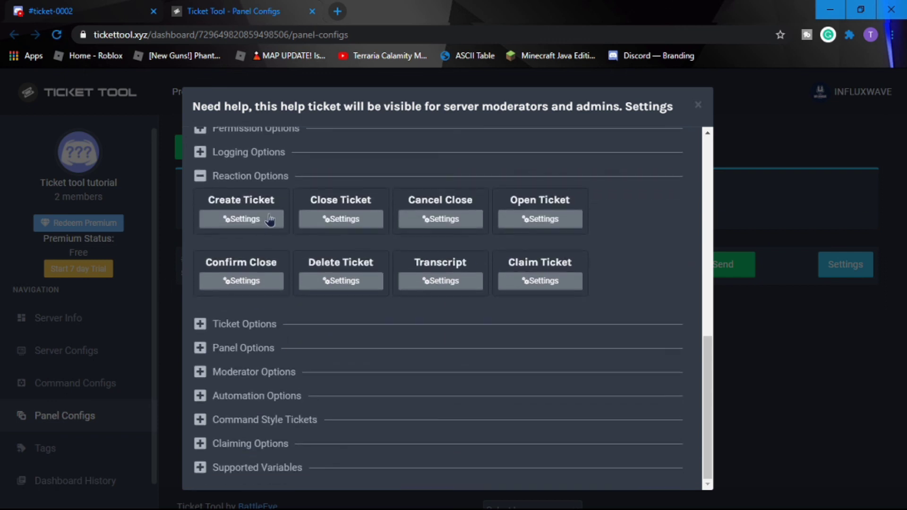
left_click(199, 176)
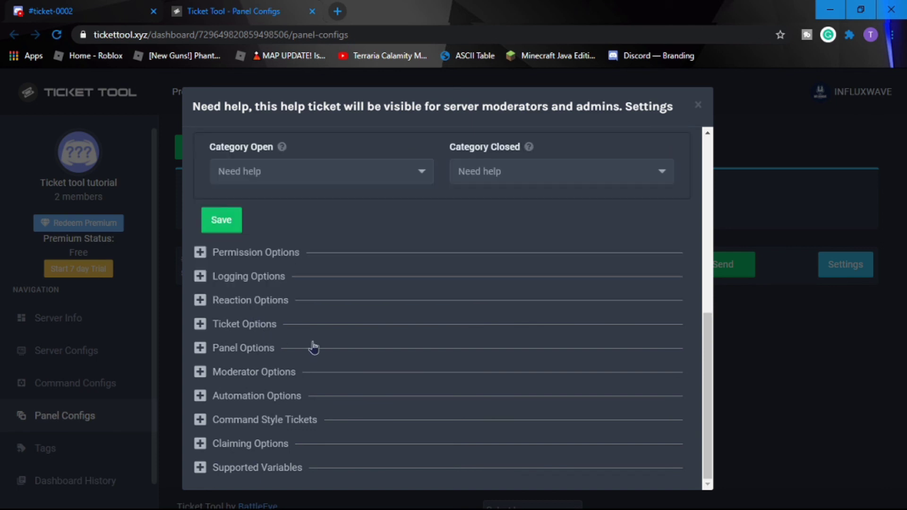
Examine the Claiming Options in the help panel's settings, including the claim category and claimed message options, and close the settings
left_click(104, 7)
left_click(288, 11)
left_click(269, 446)
scroll(267, 441, "down", 3)
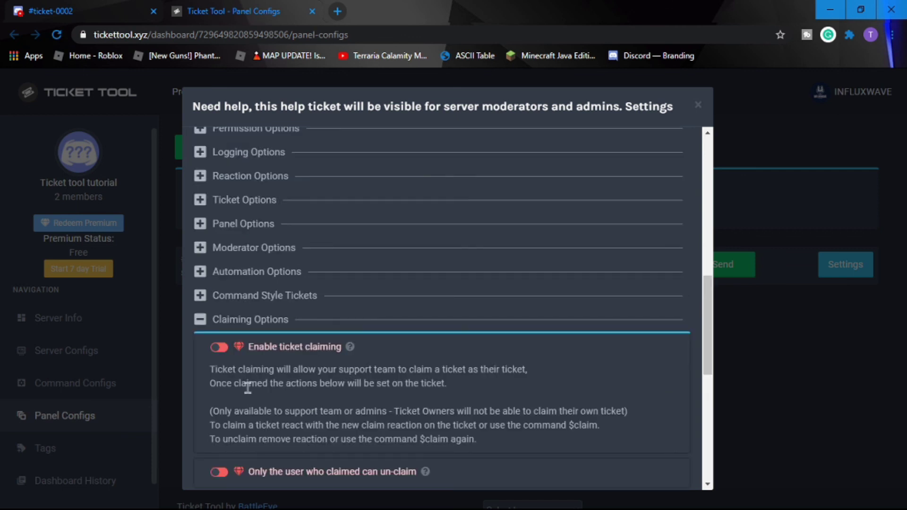
left_click(227, 322)
left_click(219, 444)
scroll(272, 439, "down", 5)
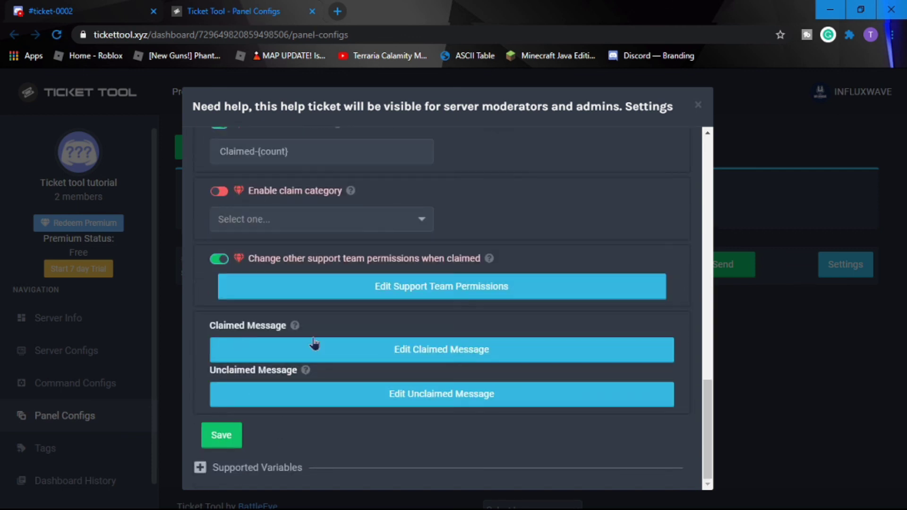
scroll(308, 339, "up", 10)
left_click(245, 401)
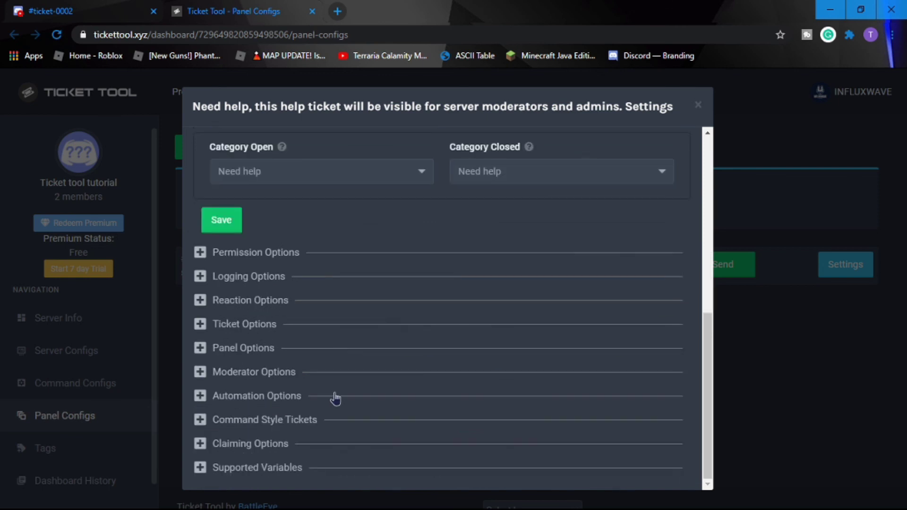
scroll(415, 387, "up", 8)
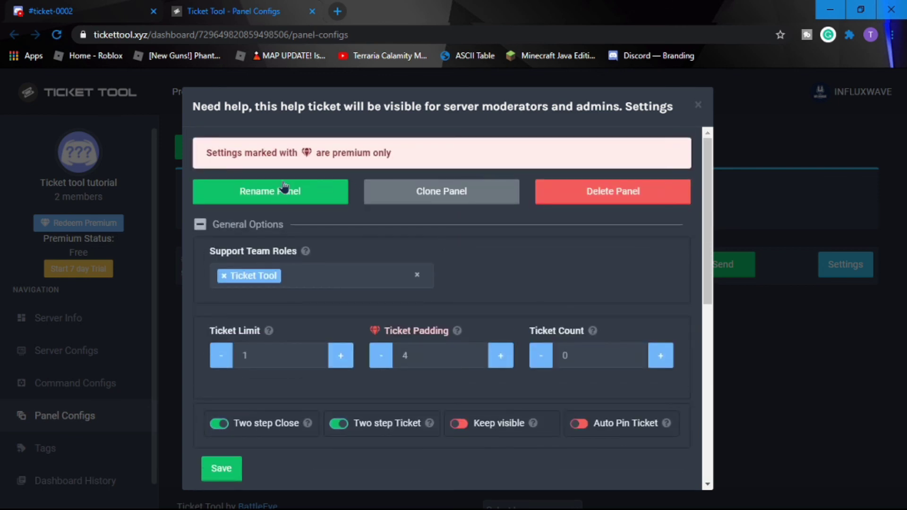
left_click(699, 108)
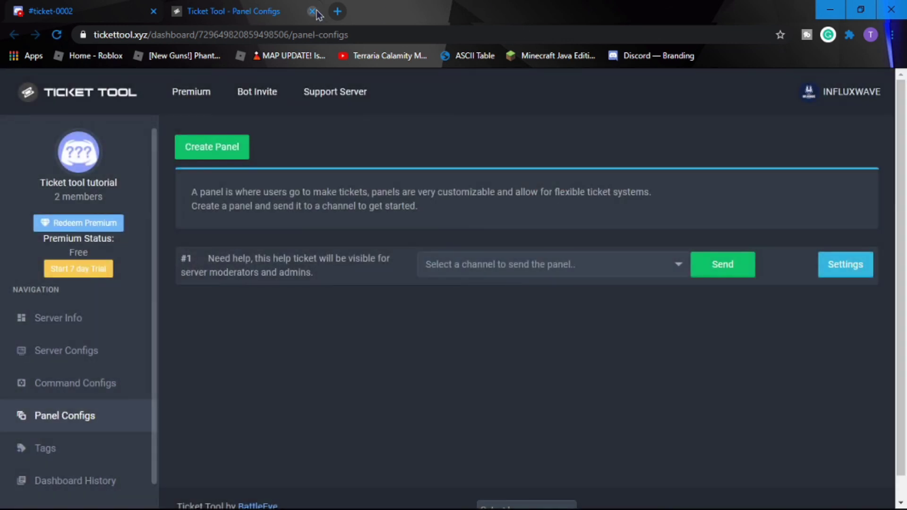